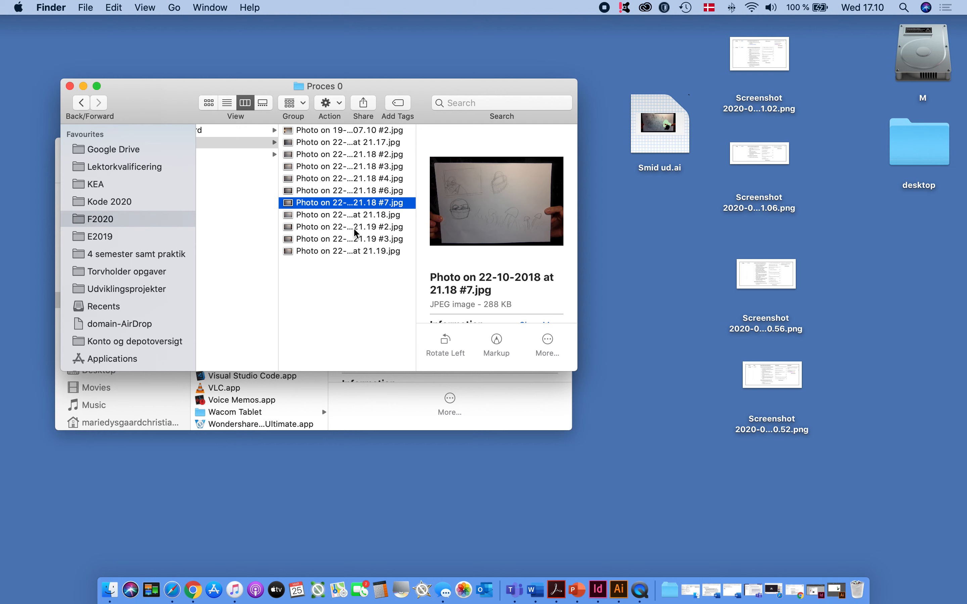
Look over the style tile document Style Tile_03.indd in InDesign and minimise its window
{"action": "left_click", "coordinate": [315, 157]}
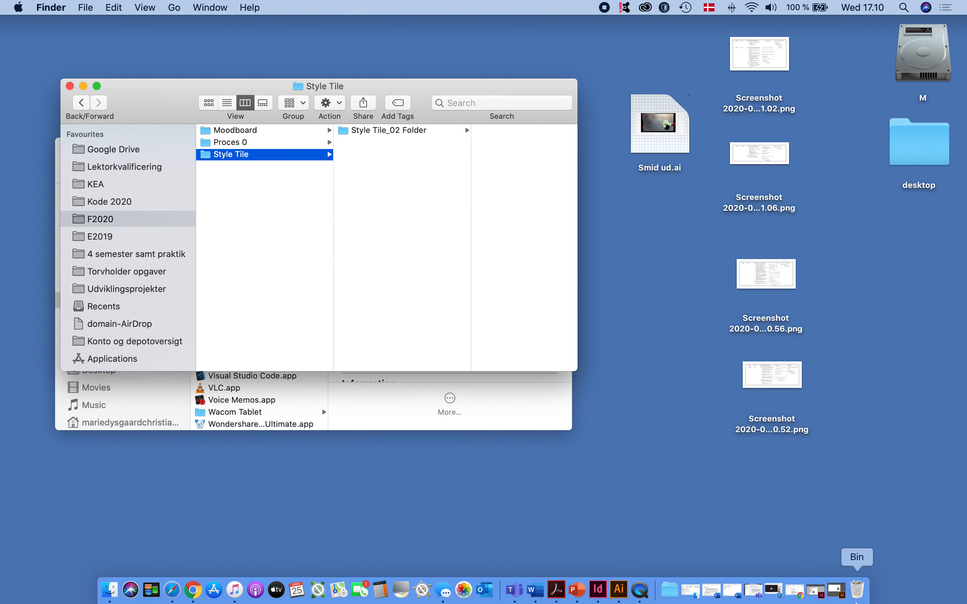
{"action": "left_click", "coordinate": [818, 591]}
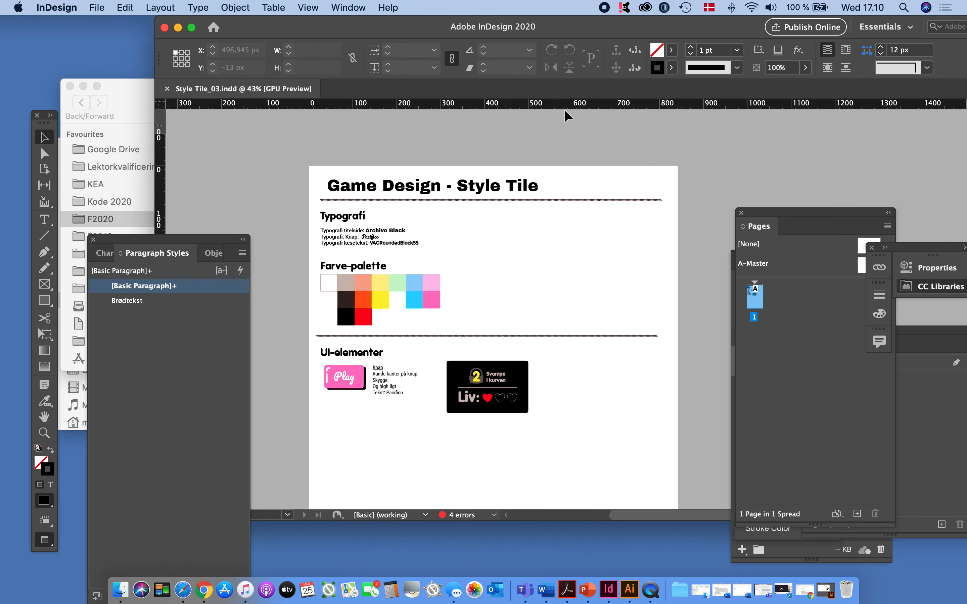
{"action": "left_click_drag", "start_coordinate": [620, 32], "coordinate": [584, 31]}
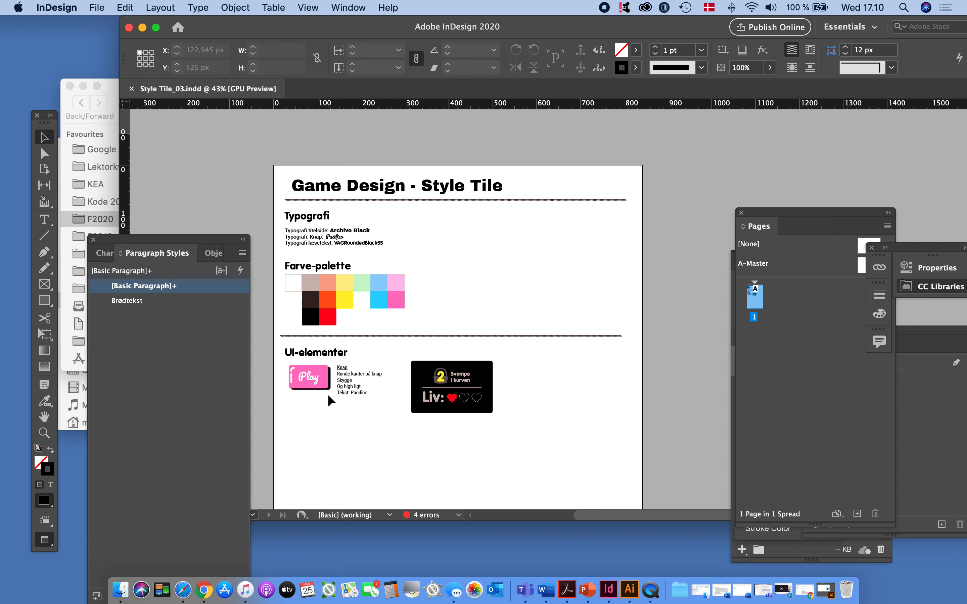
{"action": "left_click", "coordinate": [142, 28]}
Open the screenshot in the Moodboard folder, examine its two reference illustrations and close it
{"action": "left_click", "coordinate": [416, 196]}
{"action": "scroll", "coordinate": [352, 142], "scroll_direction": "left", "scroll_amount": 2}
{"action": "left_click", "coordinate": [351, 130]}
{"action": "left_click", "coordinate": [440, 133]}
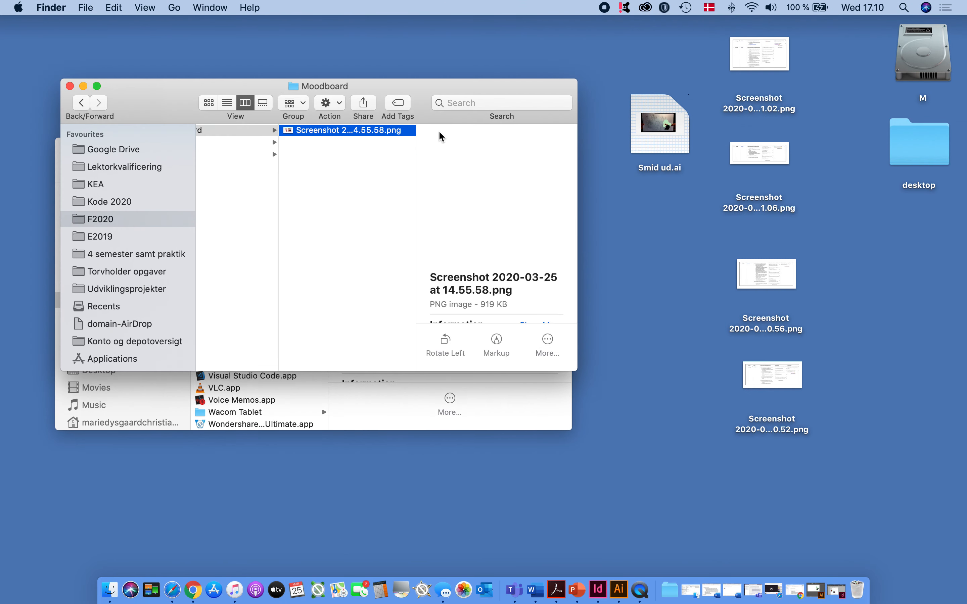
{"action": "double_click", "coordinate": [371, 130]}
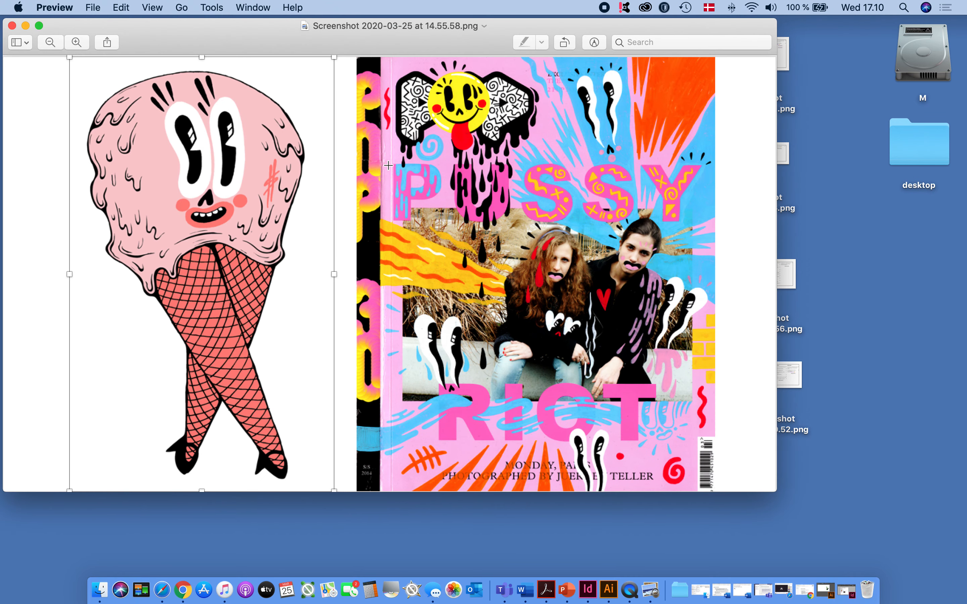
{"action": "left_click_drag", "start_coordinate": [426, 52], "coordinate": [505, 59]}
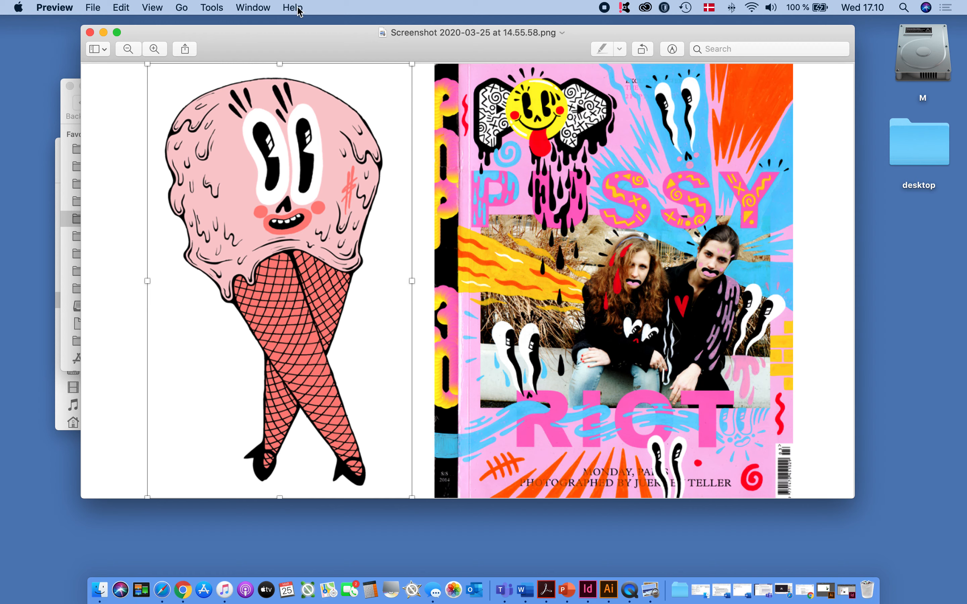
{"action": "left_click_drag", "start_coordinate": [334, 48], "coordinate": [336, 48]}
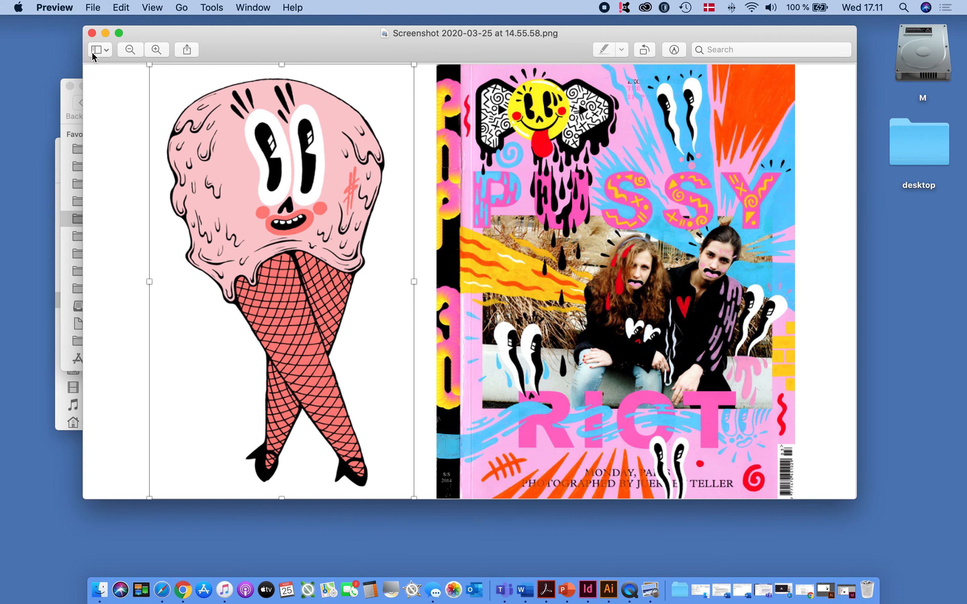
{"action": "left_click", "coordinate": [92, 33]}
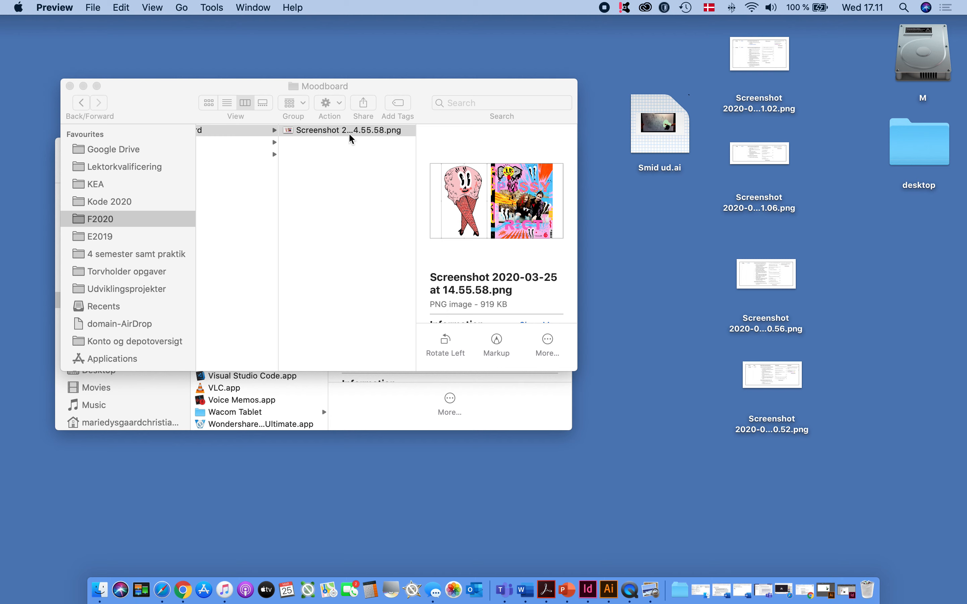
{"action": "left_click_drag", "start_coordinate": [416, 86], "coordinate": [419, 82]}
{"action": "left_click", "coordinate": [343, 183]}
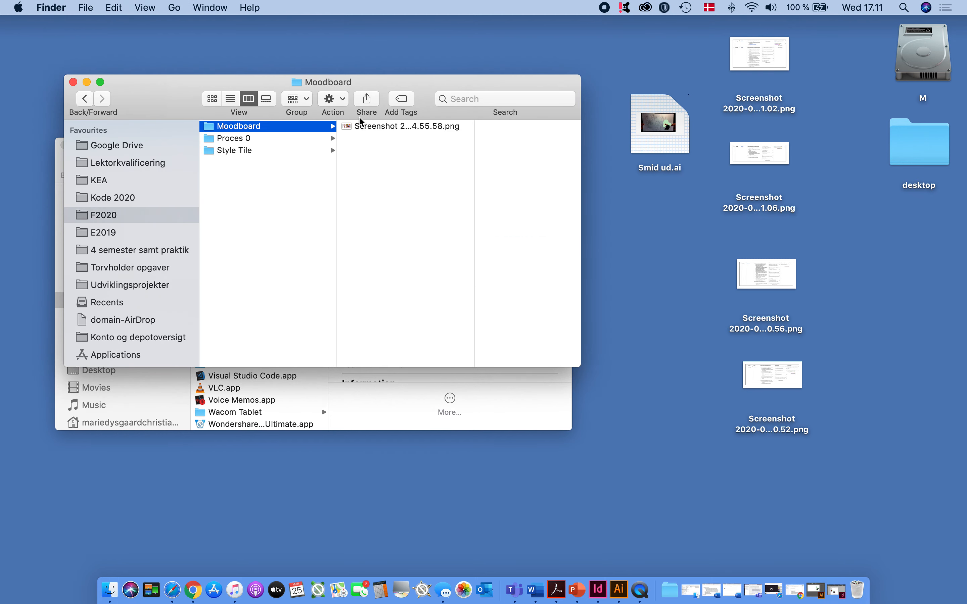
{"action": "left_click", "coordinate": [390, 124]}
{"action": "scroll", "coordinate": [384, 155], "scroll_direction": "left", "scroll_amount": 5}
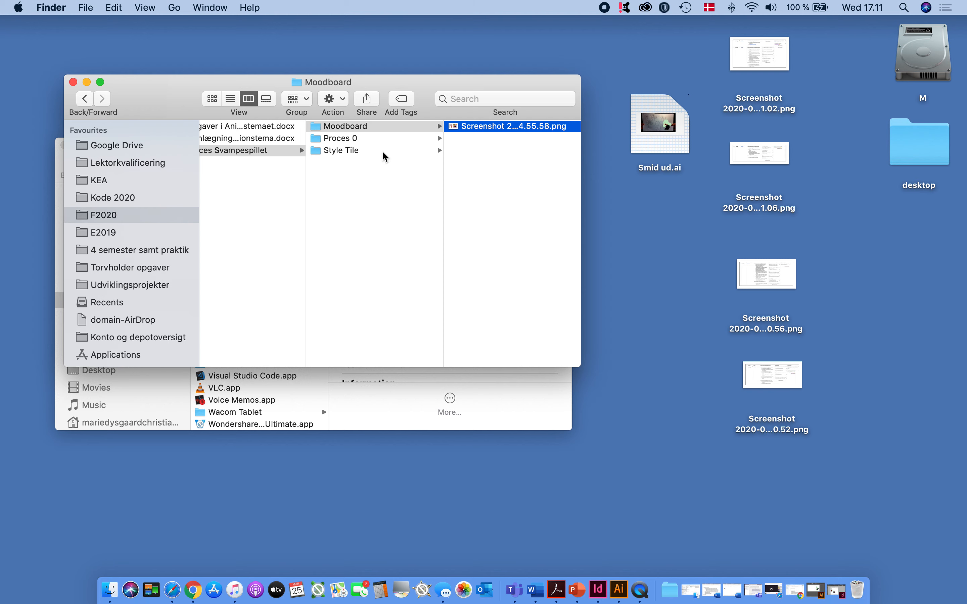
{"action": "left_click", "coordinate": [494, 128]}
{"action": "key", "text": "Return"}
{"action": "left_click", "coordinate": [391, 187]}
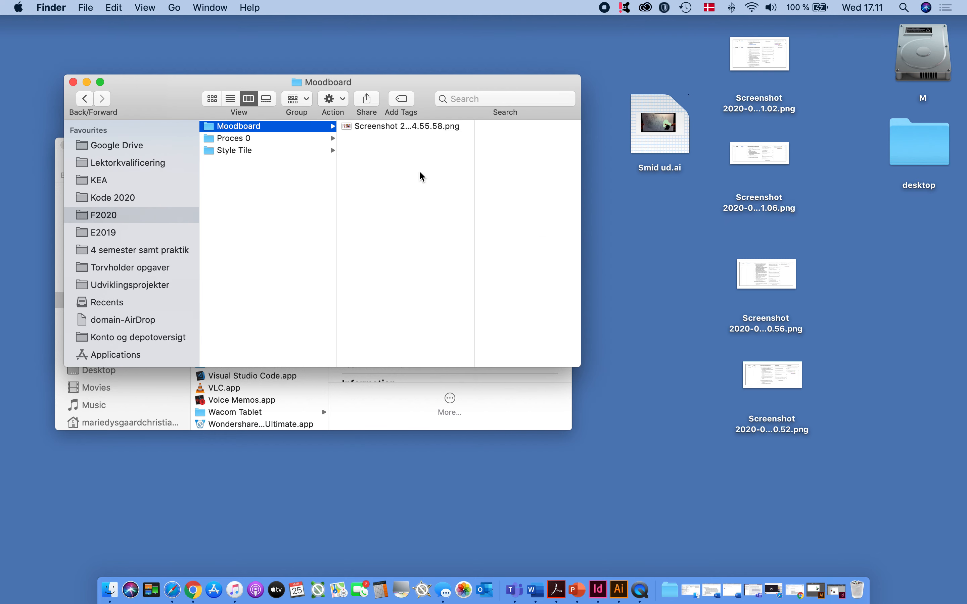
{"action": "left_click", "coordinate": [383, 139]}
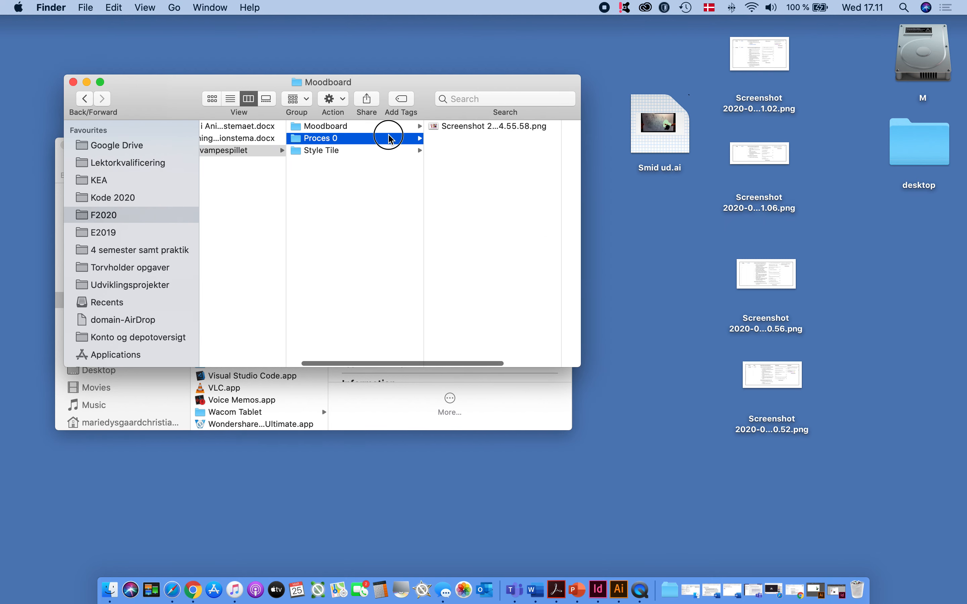
{"action": "left_click", "coordinate": [365, 151]}
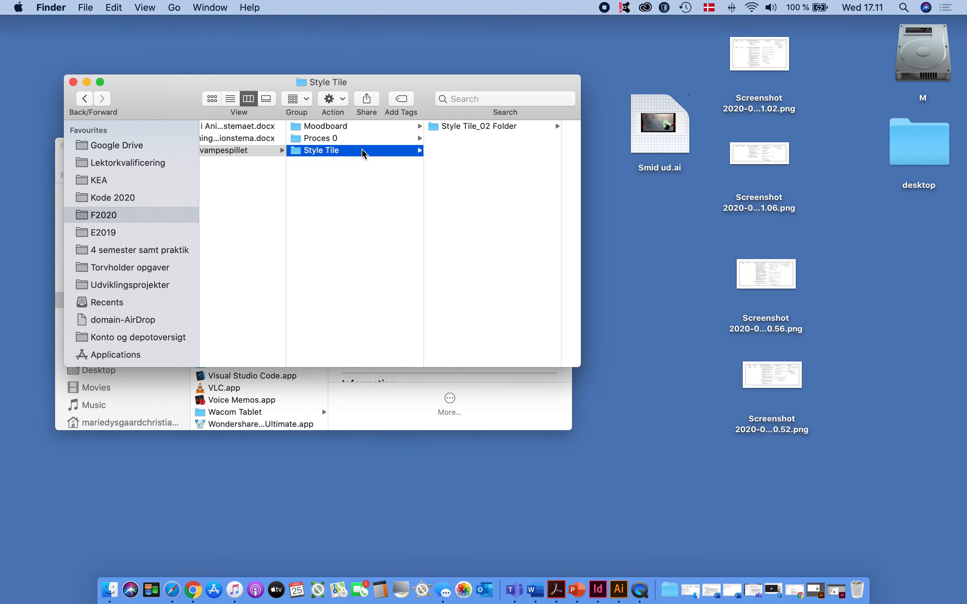
Browse the sketch photos in the Proces 0 folder to find the one with the mushroom characters
{"action": "left_click", "coordinate": [365, 141]}
{"action": "left_click", "coordinate": [471, 247]}
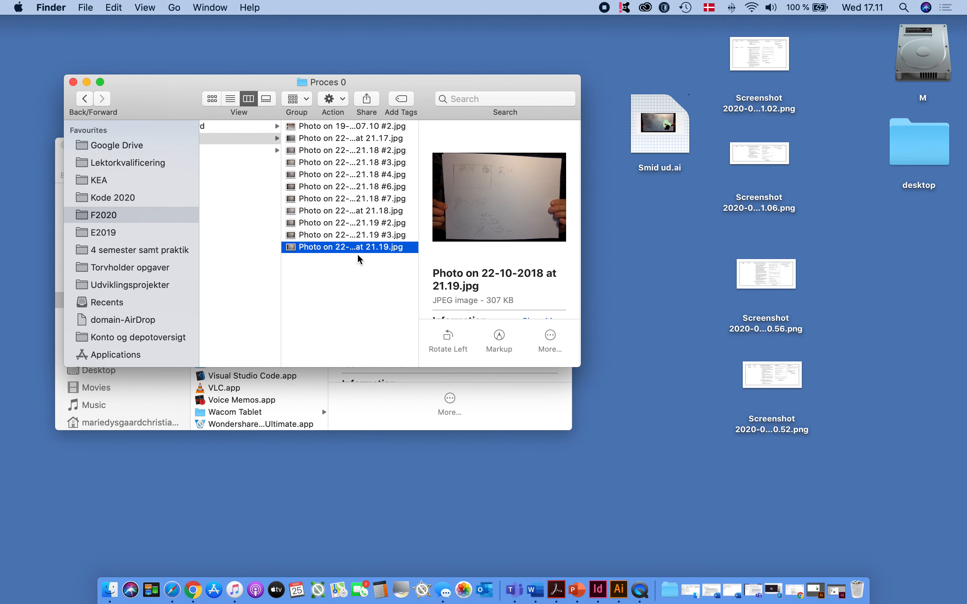
{"action": "left_click_drag", "start_coordinate": [429, 80], "coordinate": [436, 69]}
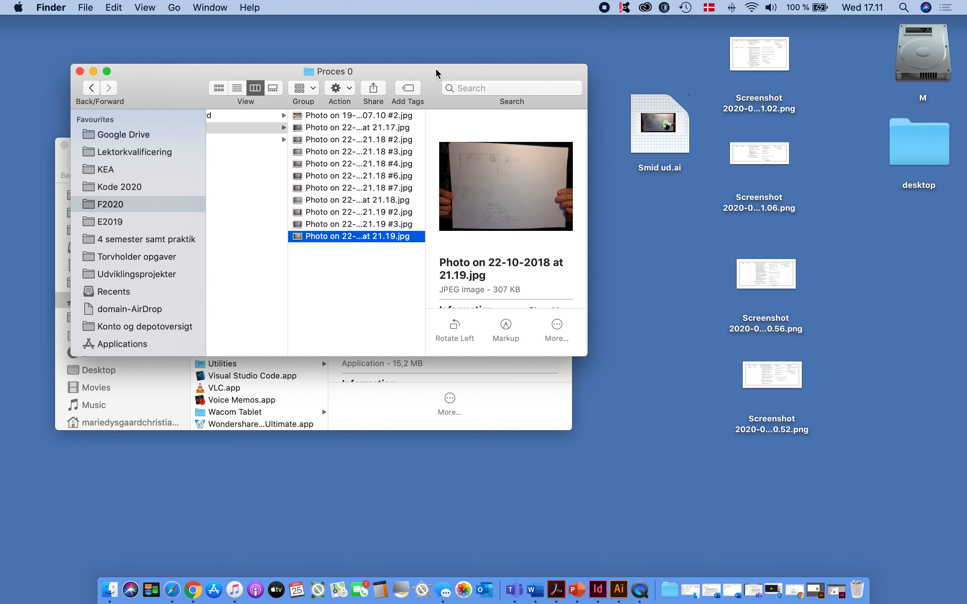
{"action": "left_click", "coordinate": [372, 188]}
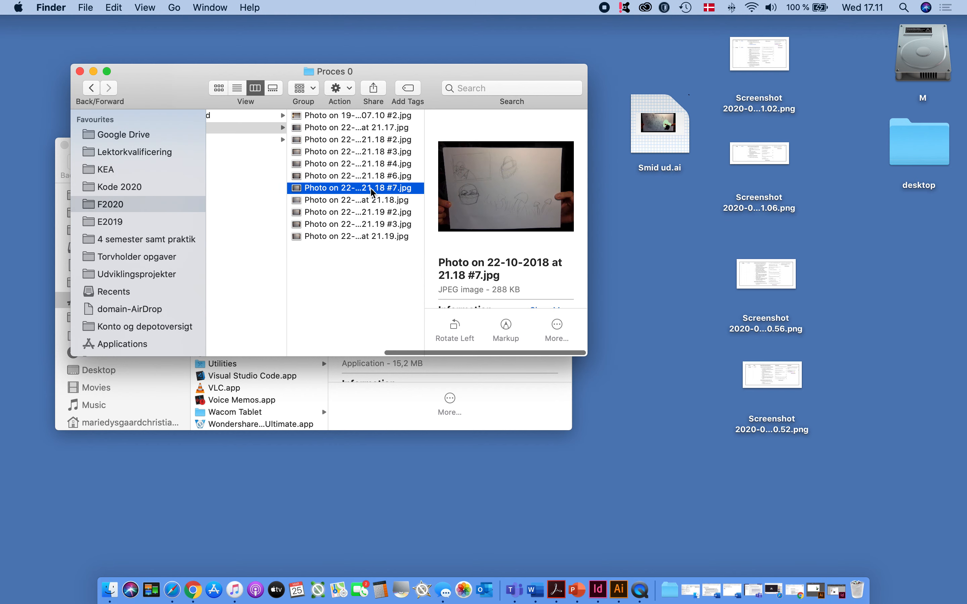
{"action": "key", "text": "Up"}
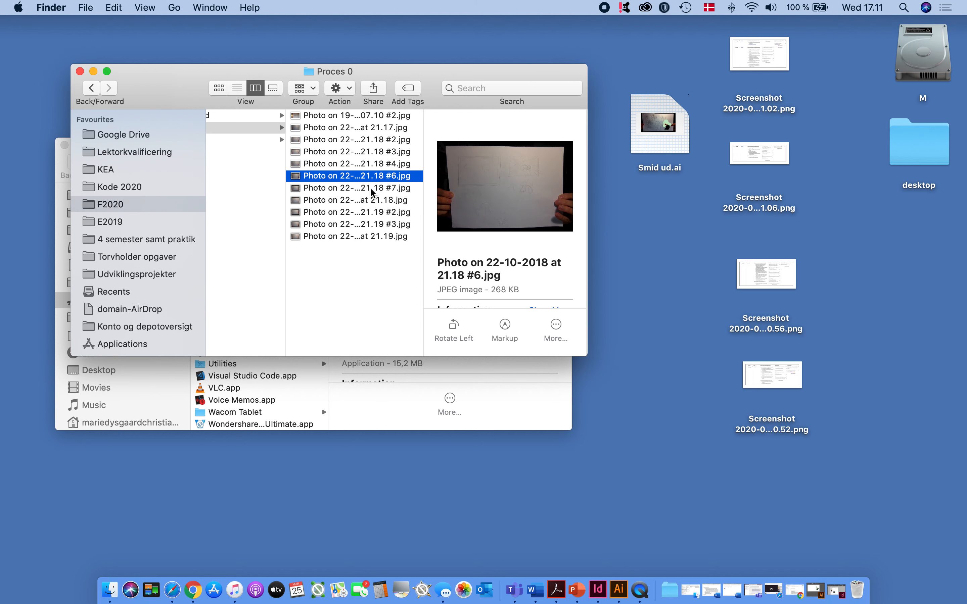
{"action": "key", "text": "Up"}
{"action": "key", "text": "Up"}
{"action": "key", "text": "Down"}
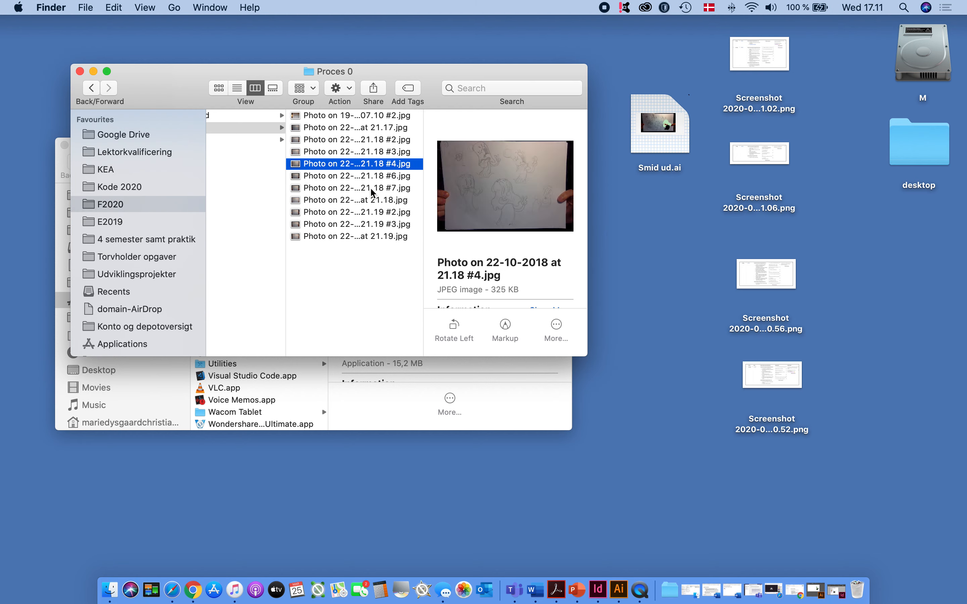
Open Photo on 22-10-2018 at 21.18 #4.jpg from the Proces 0 folder in Photoshop
{"action": "scroll", "coordinate": [420, 170], "scroll_direction": "left", "scroll_amount": 4}
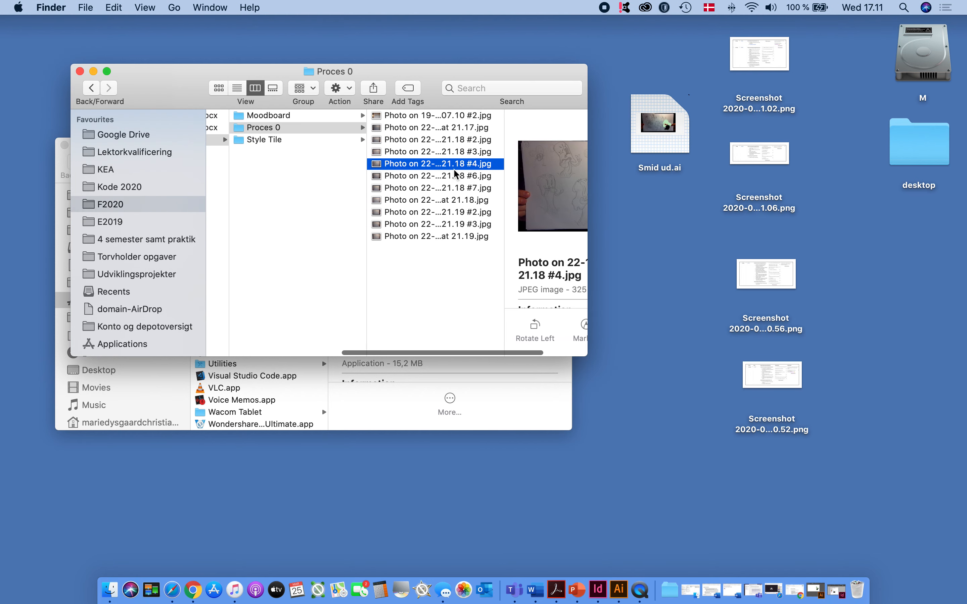
{"action": "left_click", "coordinate": [417, 165]}
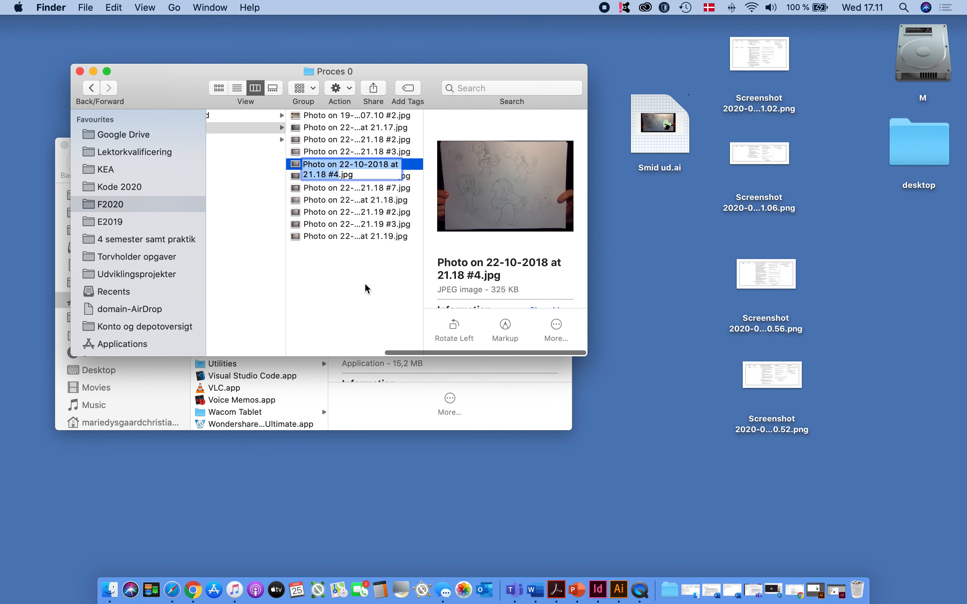
{"action": "left_click", "coordinate": [372, 263]}
{"action": "left_click", "coordinate": [416, 164]}
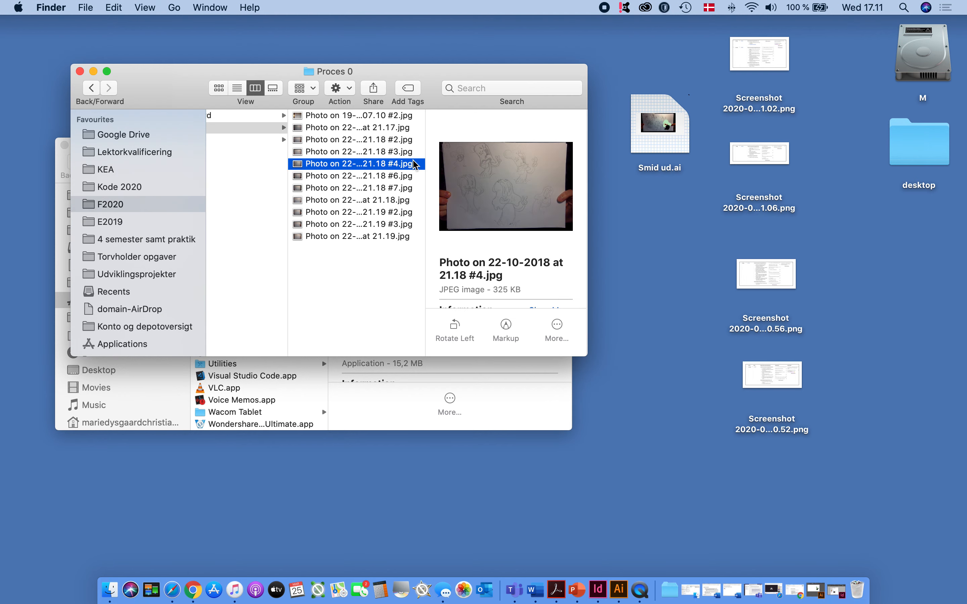
{"action": "right_click", "coordinate": [301, 164]}
{"action": "mouse_move", "coordinate": [400, 184]}
{"action": "left_click", "coordinate": [594, 221]}
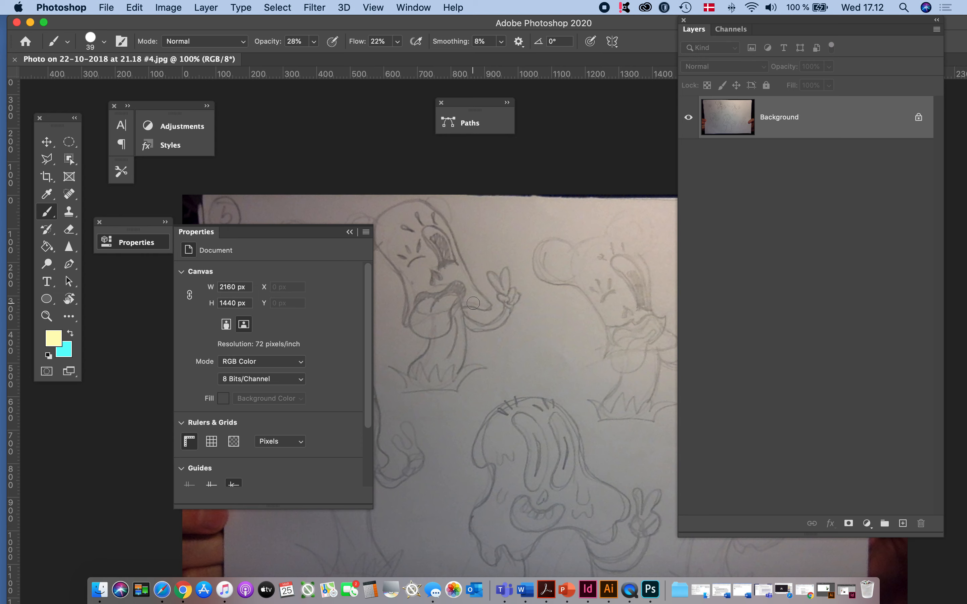
Show the sketch photo in full-screen mode with the menu bar and collapse the expanded document properties
{"action": "key", "text": "f"}
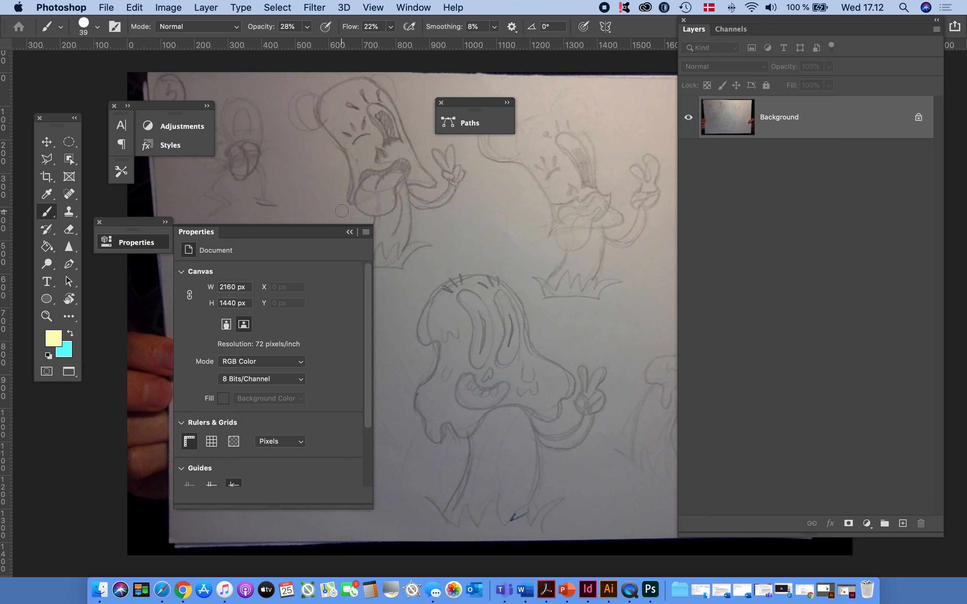
{"action": "scroll", "coordinate": [573, 256], "scroll_direction": "right", "scroll_amount": 5}
{"action": "scroll", "coordinate": [573, 257], "scroll_direction": "left", "scroll_amount": 5}
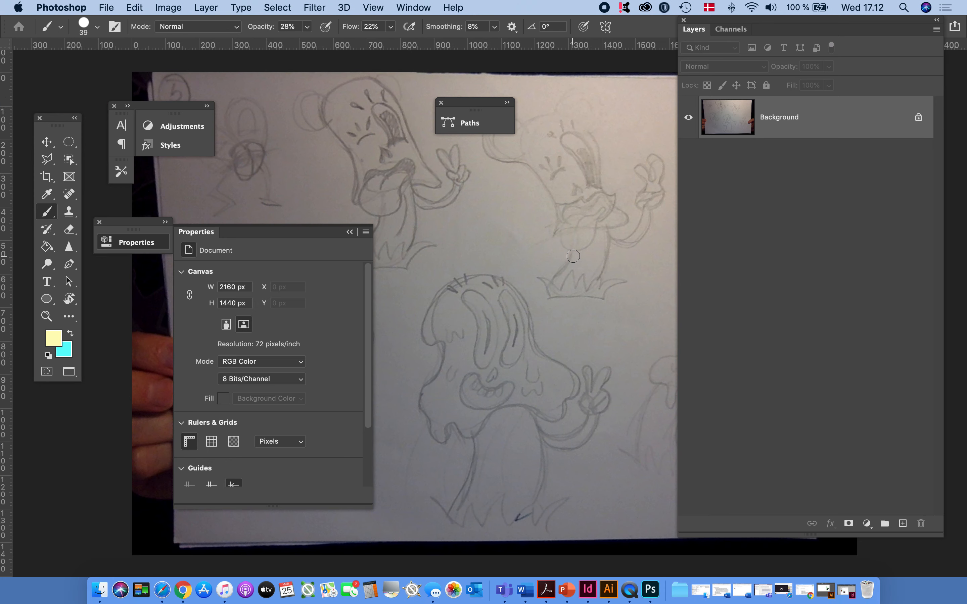
{"action": "scroll", "coordinate": [573, 256], "scroll_direction": "right", "scroll_amount": 5}
{"action": "scroll", "coordinate": [573, 256], "scroll_direction": "left", "scroll_amount": 4}
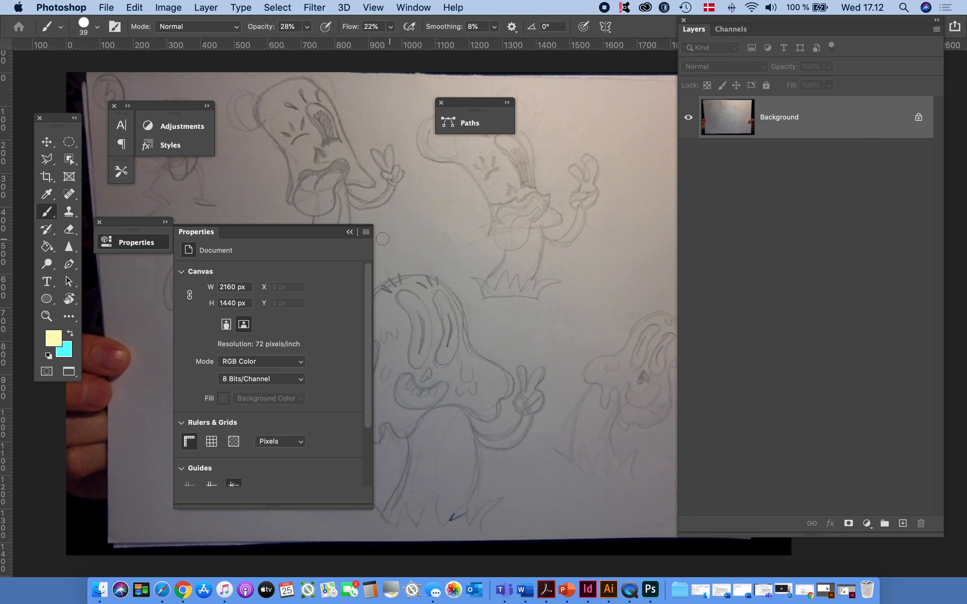
{"action": "left_click", "coordinate": [352, 232]}
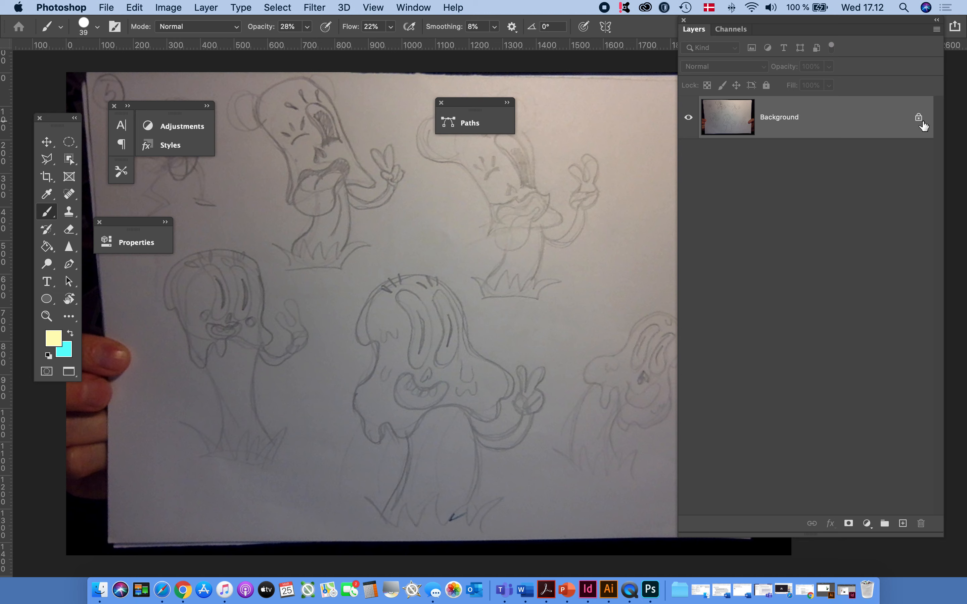
{"action": "left_click", "coordinate": [903, 524]}
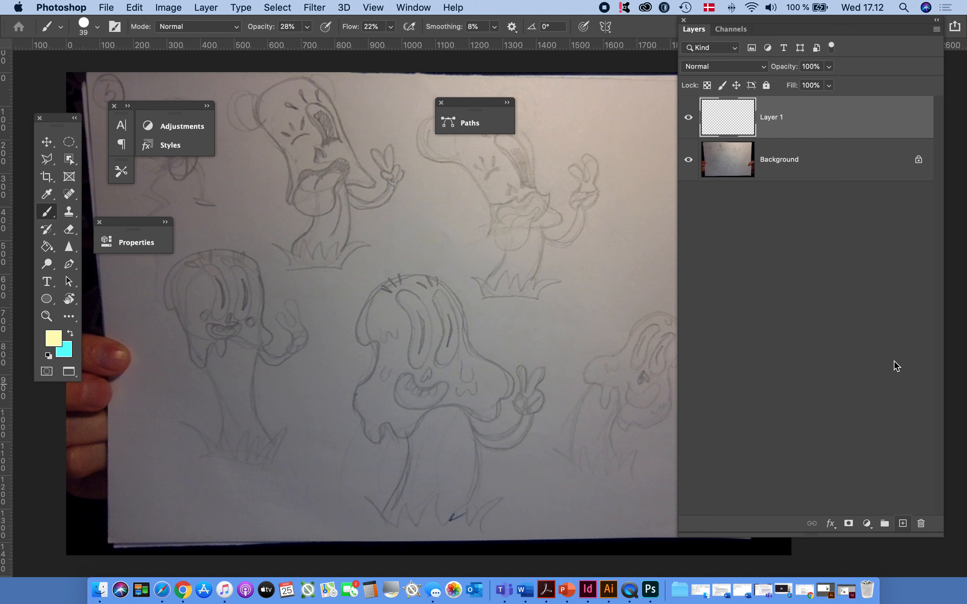
{"action": "left_click", "coordinate": [744, 164]}
{"action": "key", "text": "super+z"}
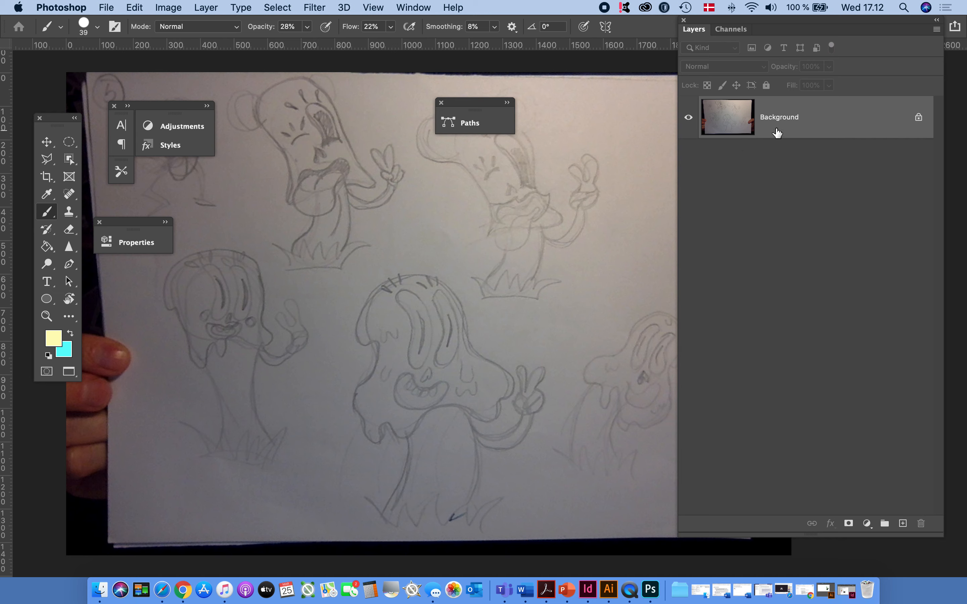
Unlock the Background layer holding the sketch photo and duplicate it
{"action": "left_click", "coordinate": [919, 117]}
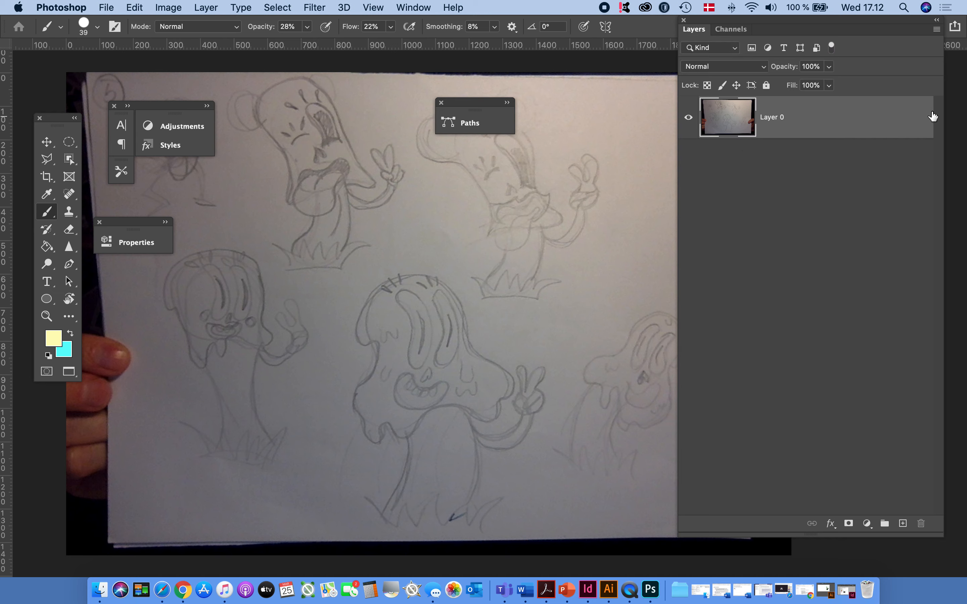
{"action": "left_click_drag", "start_coordinate": [735, 118], "coordinate": [904, 525]}
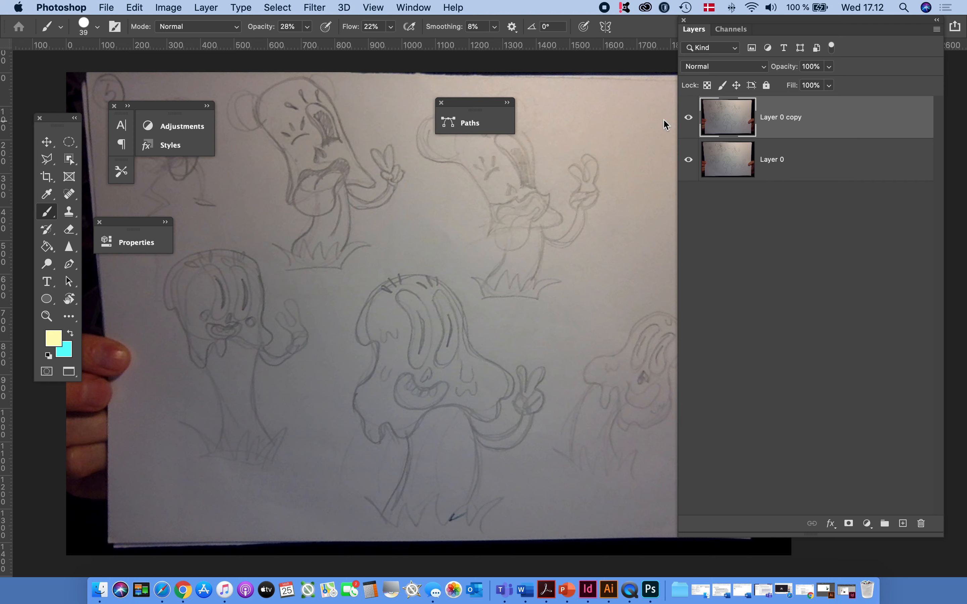
Open the Camera Raw filter on Layer 0 copy and set Exposure +0,25, Highlights +8, Shadows +32, Whites +8 and Blacks +7
{"action": "left_click", "coordinate": [310, 10]}
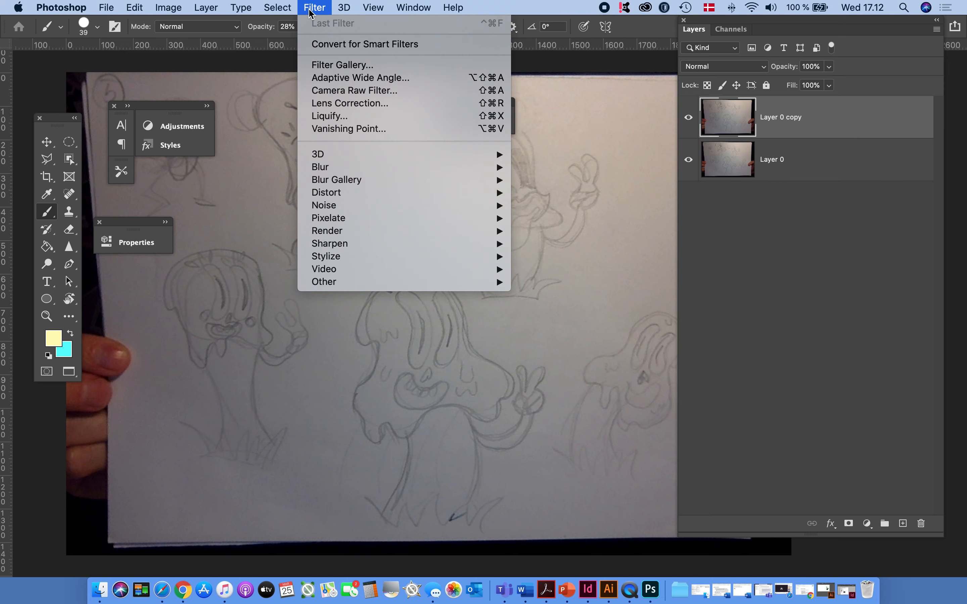
{"action": "left_click", "coordinate": [344, 91]}
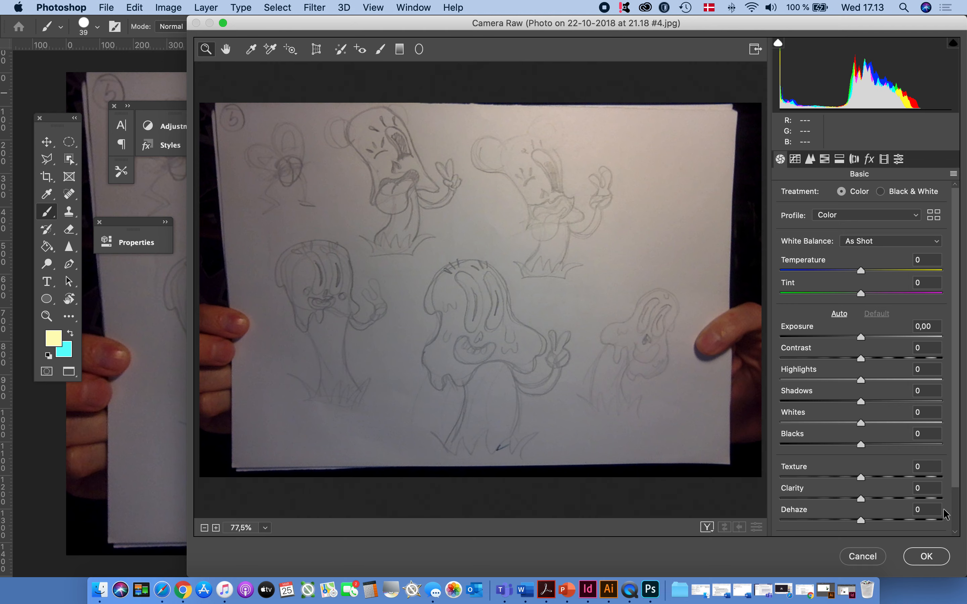
{"action": "mouse_move", "coordinate": [859, 338]}
{"action": "left_mouse_down"}
{"action": "mouse_move", "coordinate": [835, 338]}
{"action": "mouse_move", "coordinate": [863, 340]}
{"action": "left_mouse_up"}
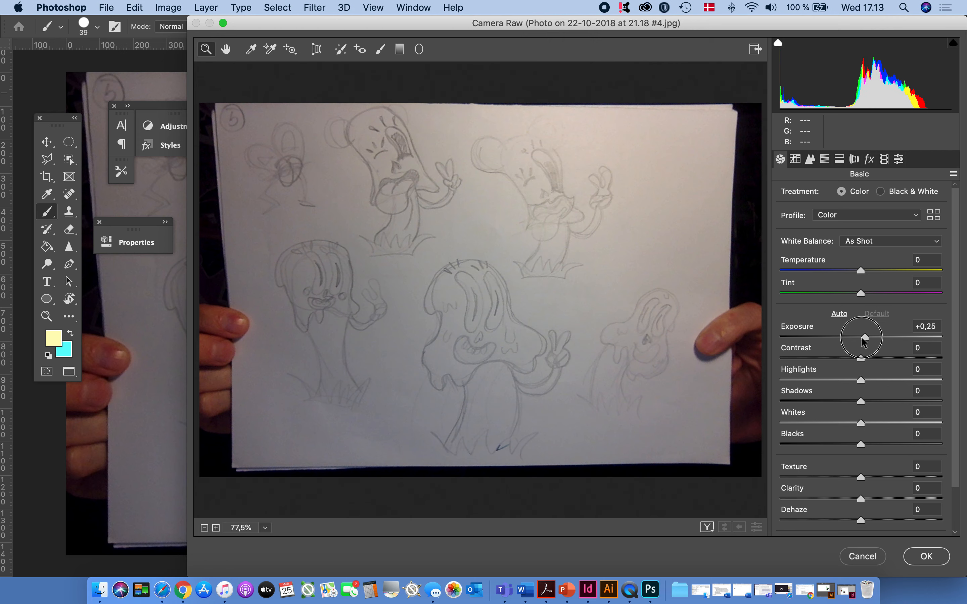
{"action": "left_click_drag", "start_coordinate": [862, 381], "coordinate": [887, 401]}
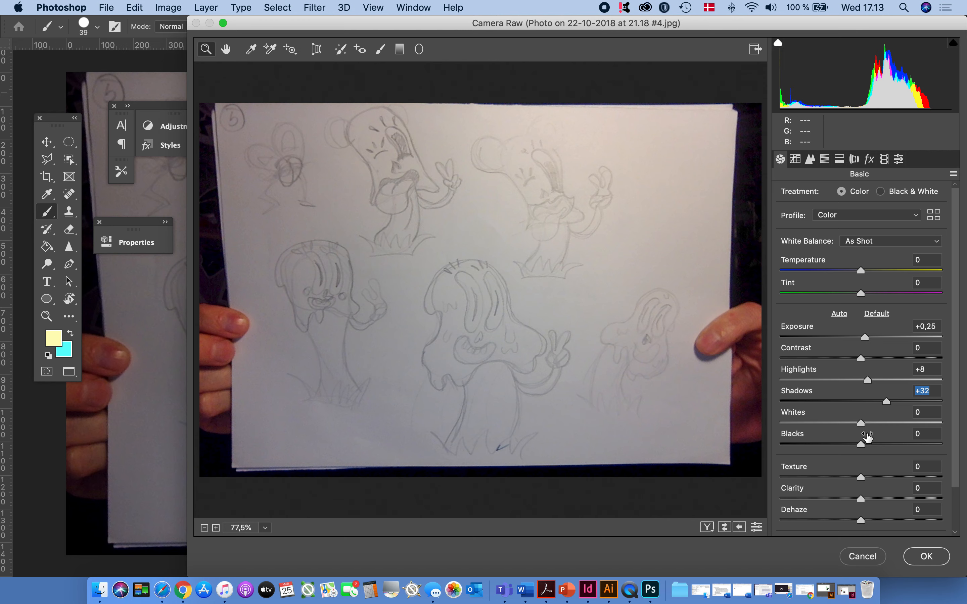
{"action": "mouse_move", "coordinate": [860, 425]}
{"action": "left_mouse_down"}
{"action": "mouse_move", "coordinate": [816, 425]}
{"action": "mouse_move", "coordinate": [867, 423]}
{"action": "mouse_move", "coordinate": [869, 444]}
{"action": "mouse_move", "coordinate": [912, 439]}
{"action": "mouse_move", "coordinate": [866, 444]}
{"action": "left_mouse_up"}
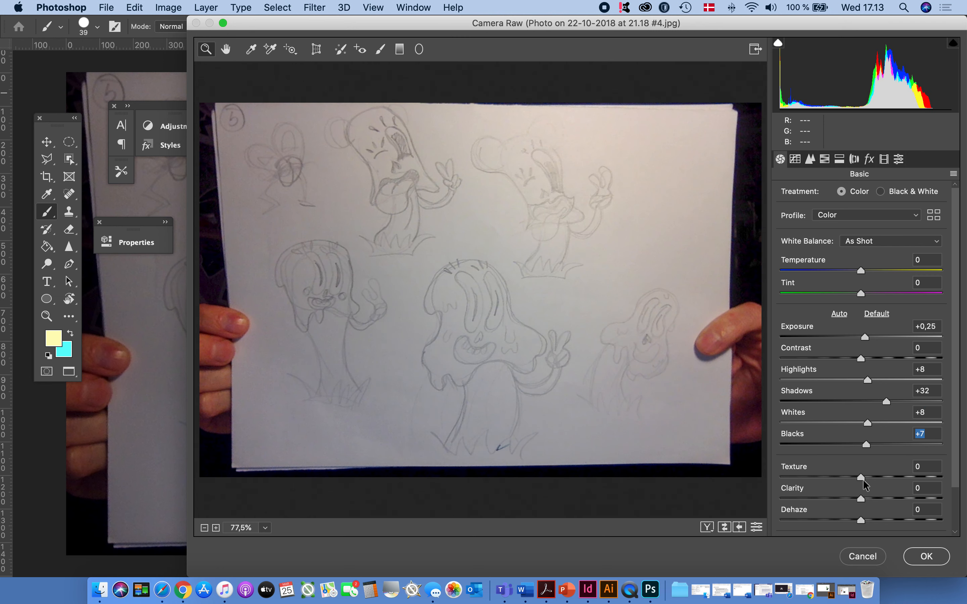
Set Clarity to +100, Dehaze to +37 and Temperature to -22, and apply the Camera Raw adjustments
{"action": "left_click_drag", "start_coordinate": [863, 498], "coordinate": [949, 482]}
{"action": "left_click_drag", "start_coordinate": [859, 521], "coordinate": [890, 515]}
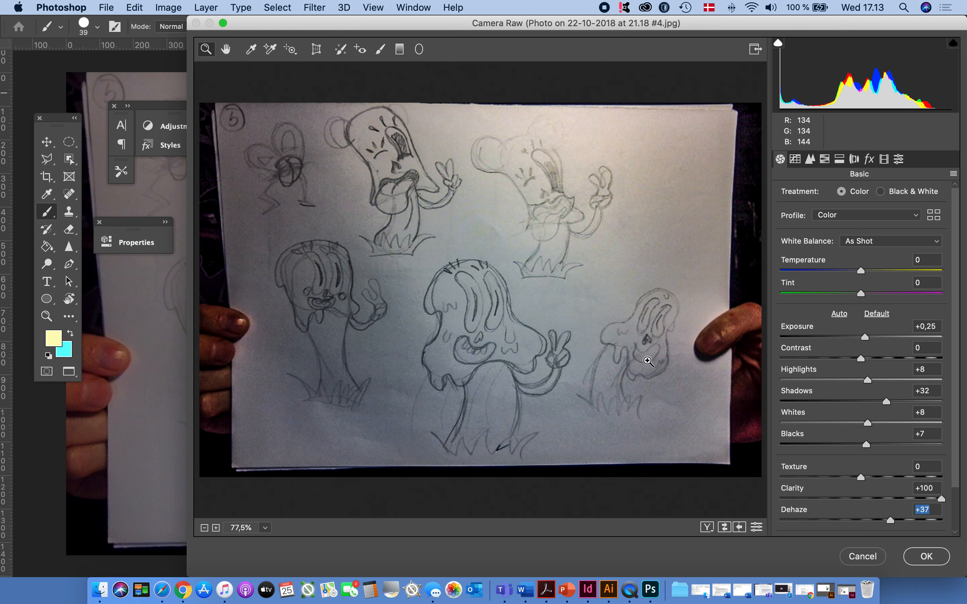
{"action": "mouse_move", "coordinate": [862, 271]}
{"action": "left_mouse_down"}
{"action": "mouse_move", "coordinate": [765, 280]}
{"action": "mouse_move", "coordinate": [851, 275]}
{"action": "mouse_move", "coordinate": [843, 276]}
{"action": "left_mouse_up"}
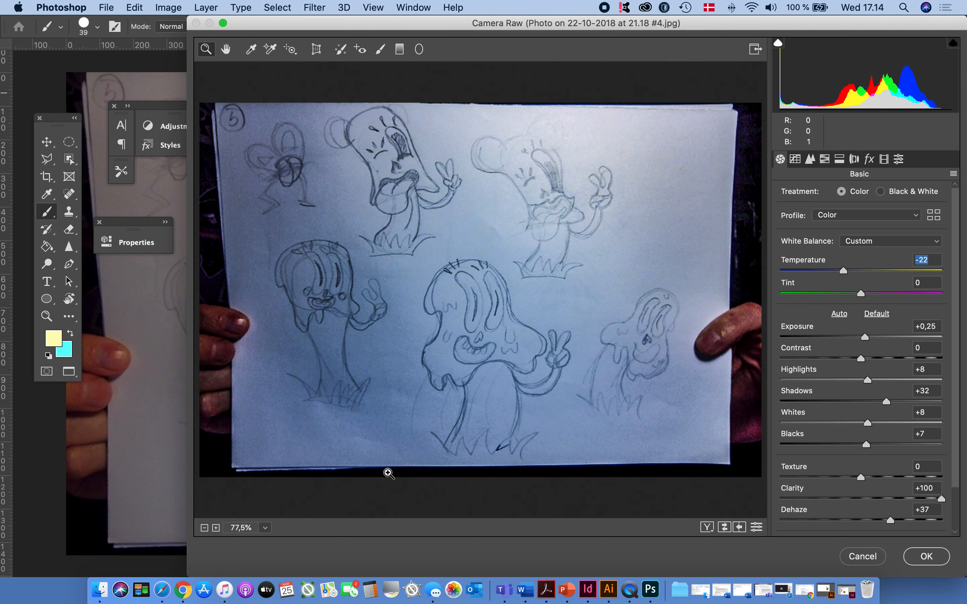
{"action": "left_click", "coordinate": [934, 561]}
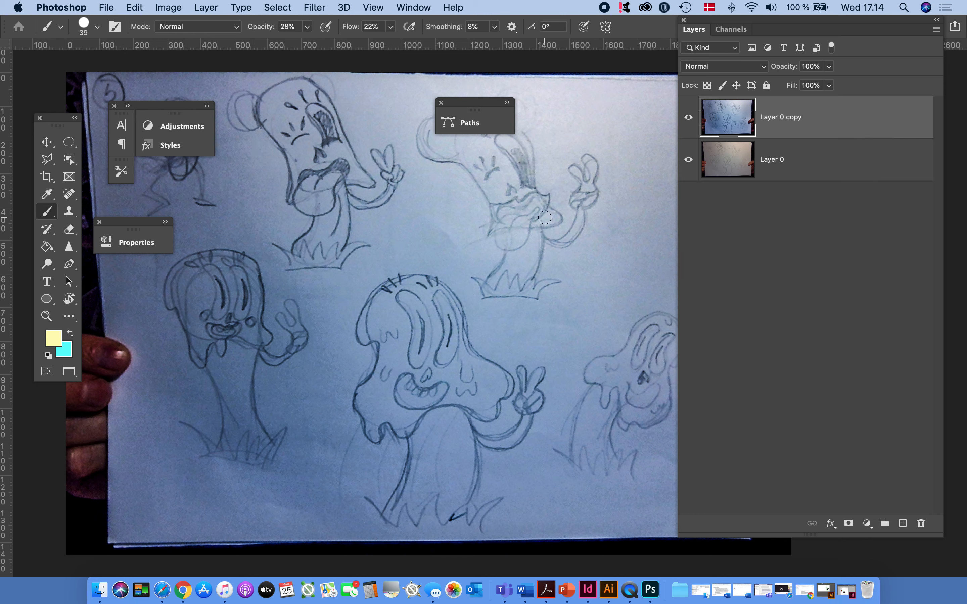
Crop the image at its original ratio around the large and small dripping mushrooms, and return to standard screen mode
{"action": "left_click", "coordinate": [47, 177]}
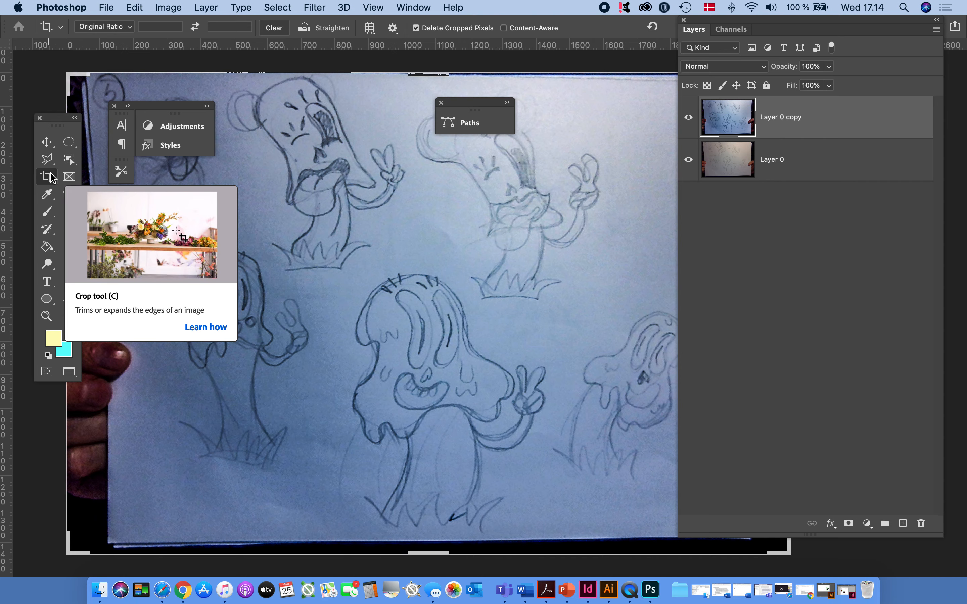
{"action": "left_click_drag", "start_coordinate": [57, 125], "coordinate": [10, 164]}
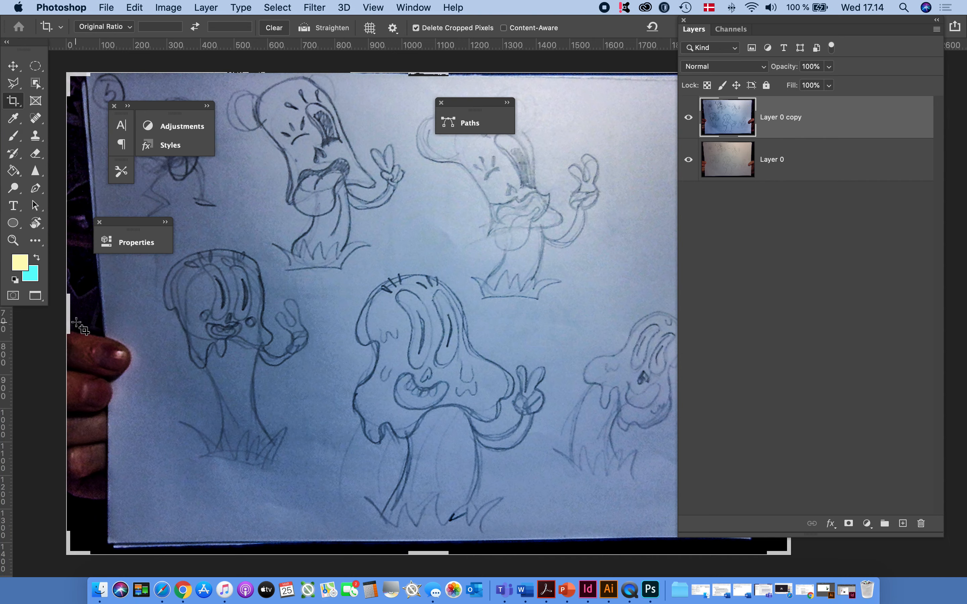
{"action": "left_click_drag", "start_coordinate": [68, 322], "coordinate": [187, 321]}
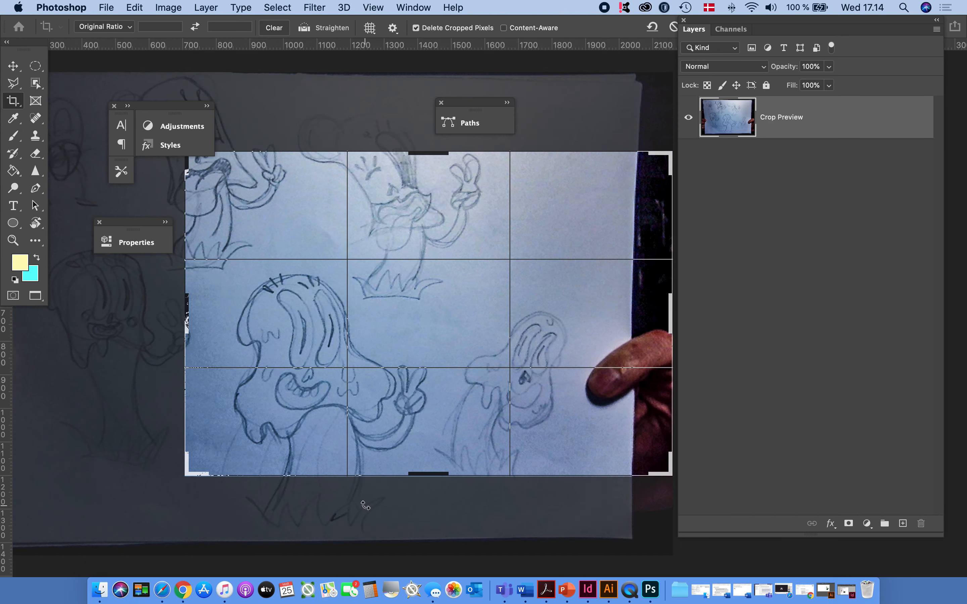
{"action": "left_click_drag", "start_coordinate": [408, 481], "coordinate": [409, 504]}
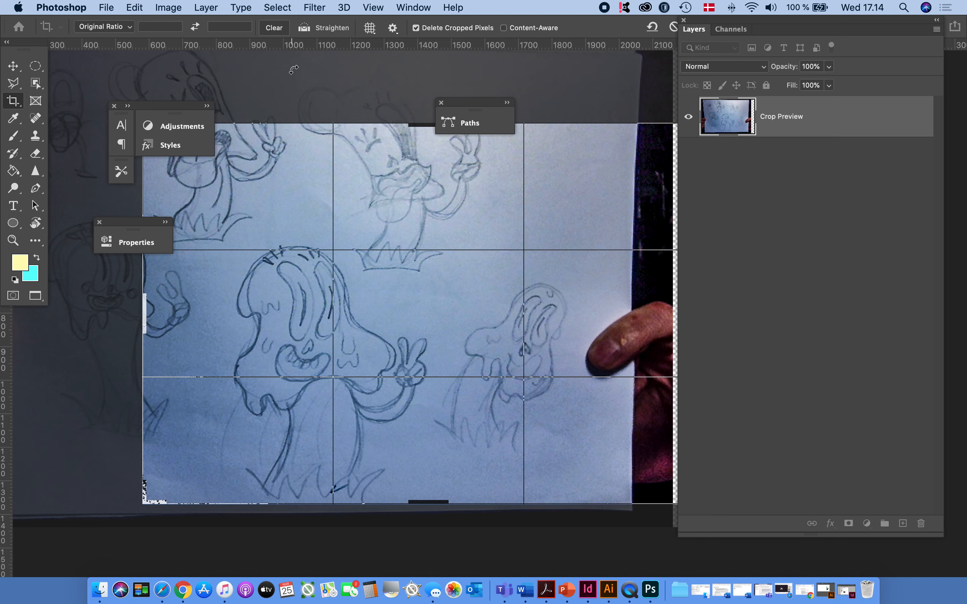
{"action": "scroll", "coordinate": [294, 69], "scroll_direction": "right", "scroll_amount": 3}
{"action": "scroll", "coordinate": [294, 69], "scroll_direction": "left", "scroll_amount": 3}
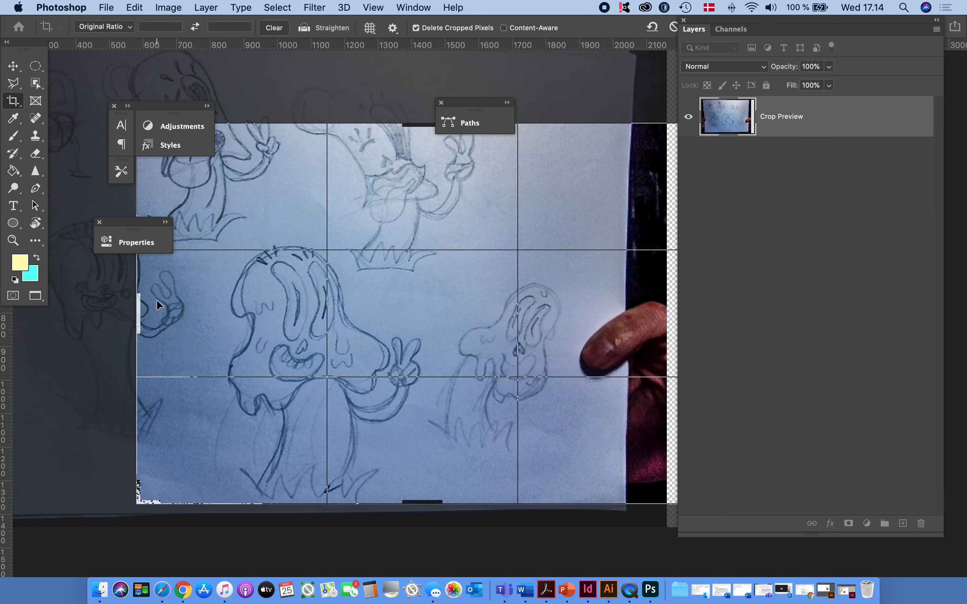
{"action": "key", "text": "Return"}
{"action": "key", "text": "f"}
{"action": "key", "text": "f"}
{"action": "key", "text": "f"}
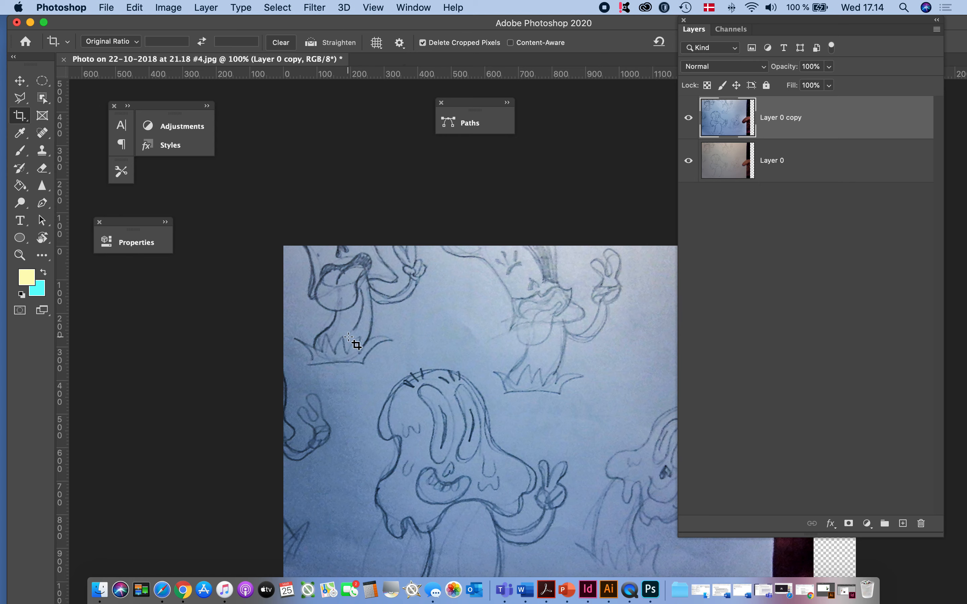
Save a new crop preset named Original Ratio
{"action": "left_click", "coordinate": [136, 44]}
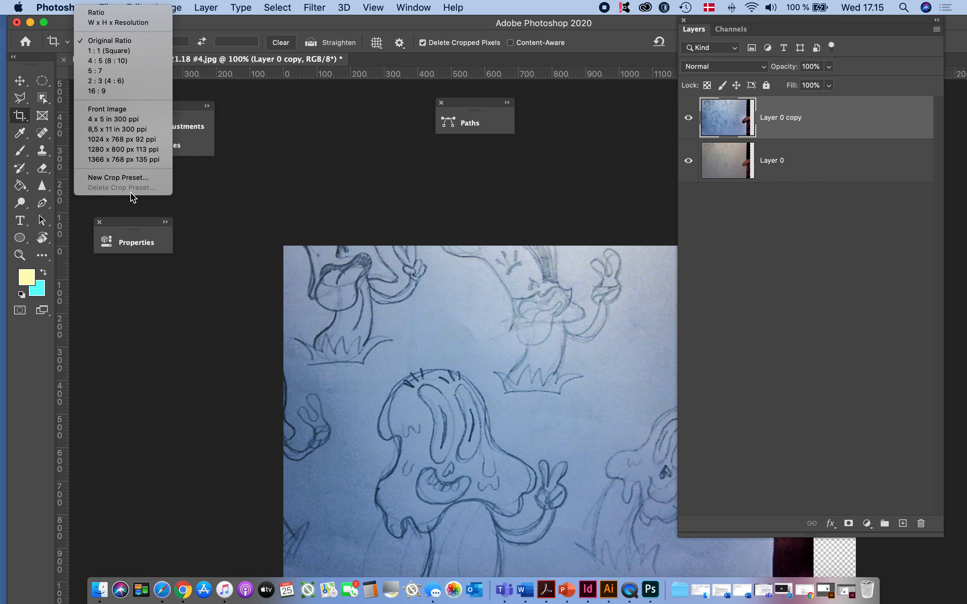
{"action": "left_click", "coordinate": [138, 178]}
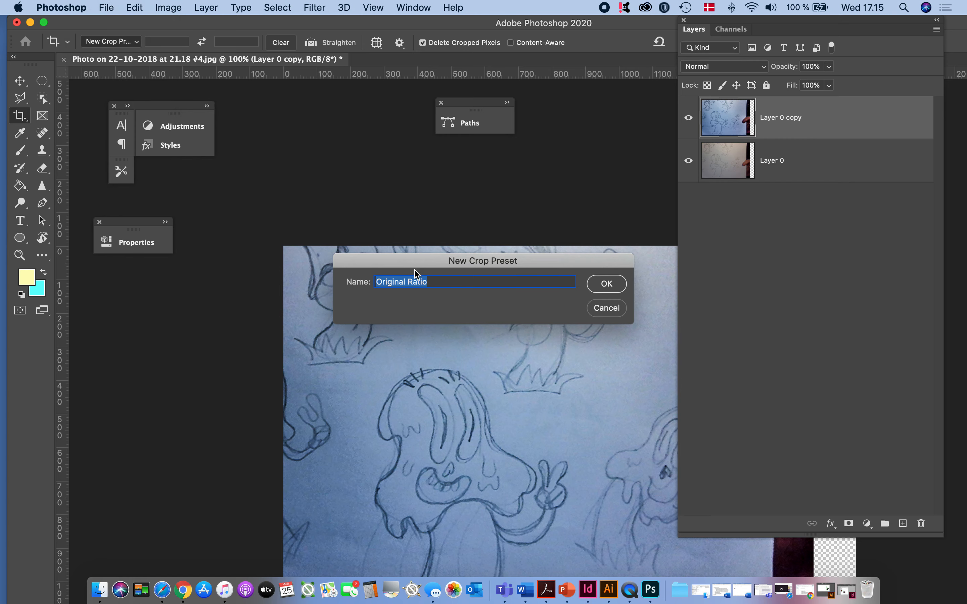
{"action": "left_click", "coordinate": [606, 283]}
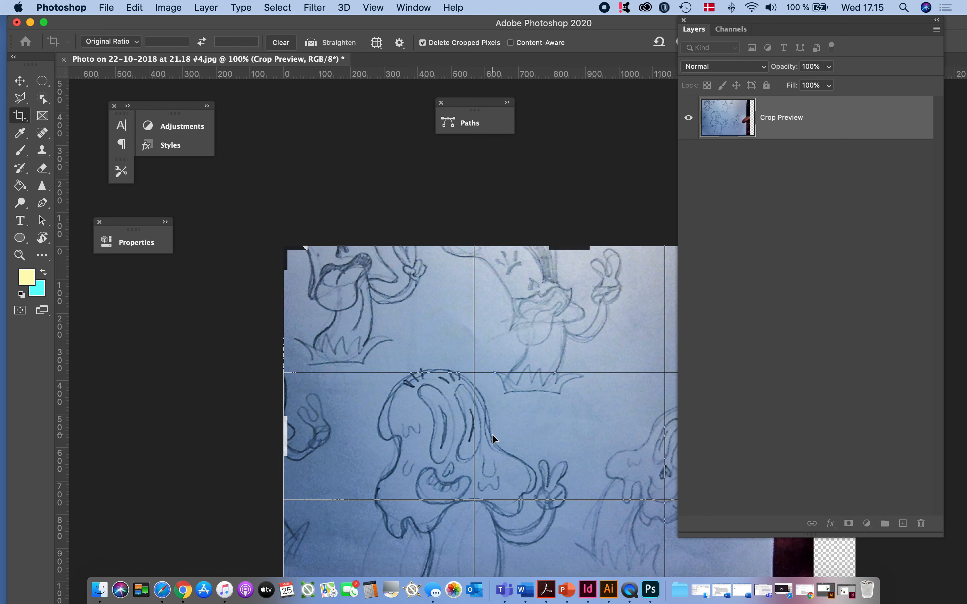
Try to crop the image tighter from its left edge while keeping the original ratio
{"action": "mouse_move", "coordinate": [294, 441]}
{"action": "left_mouse_down"}
{"action": "mouse_move", "coordinate": [284, 440]}
{"action": "mouse_move", "coordinate": [365, 440]}
{"action": "mouse_move", "coordinate": [307, 440]}
{"action": "left_mouse_up"}
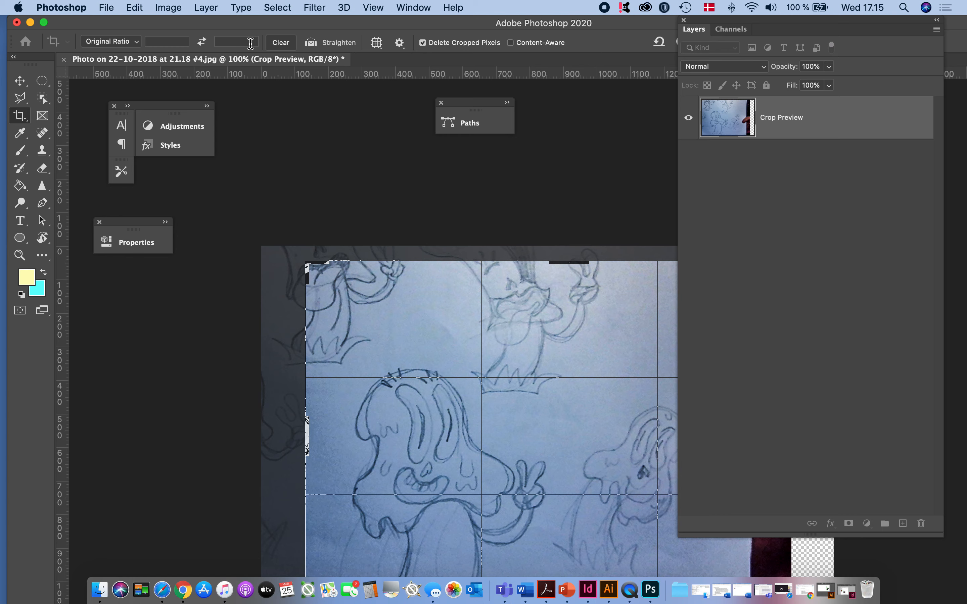
{"action": "left_click", "coordinate": [139, 42]}
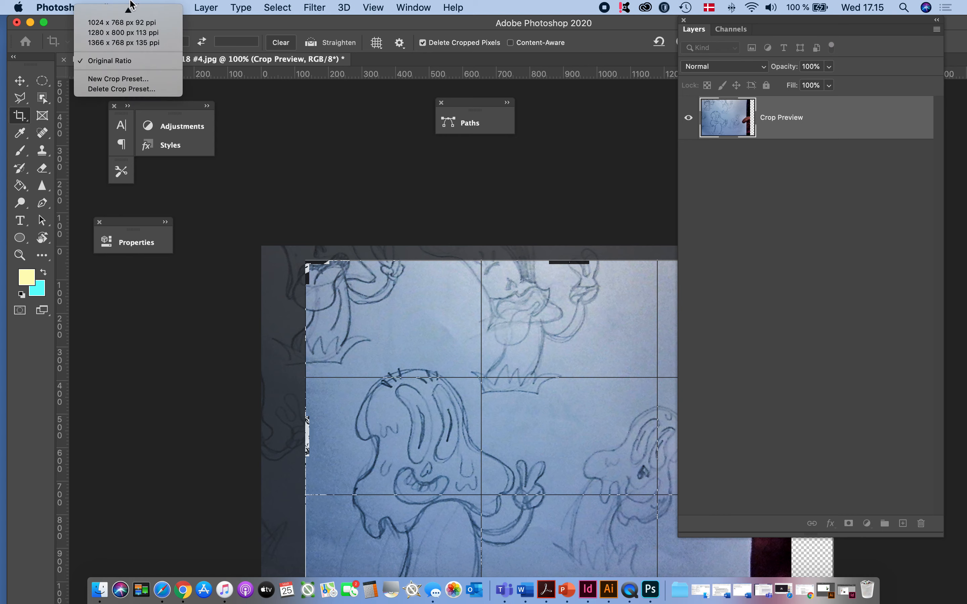
{"action": "mouse_move", "coordinate": [130, 3]}
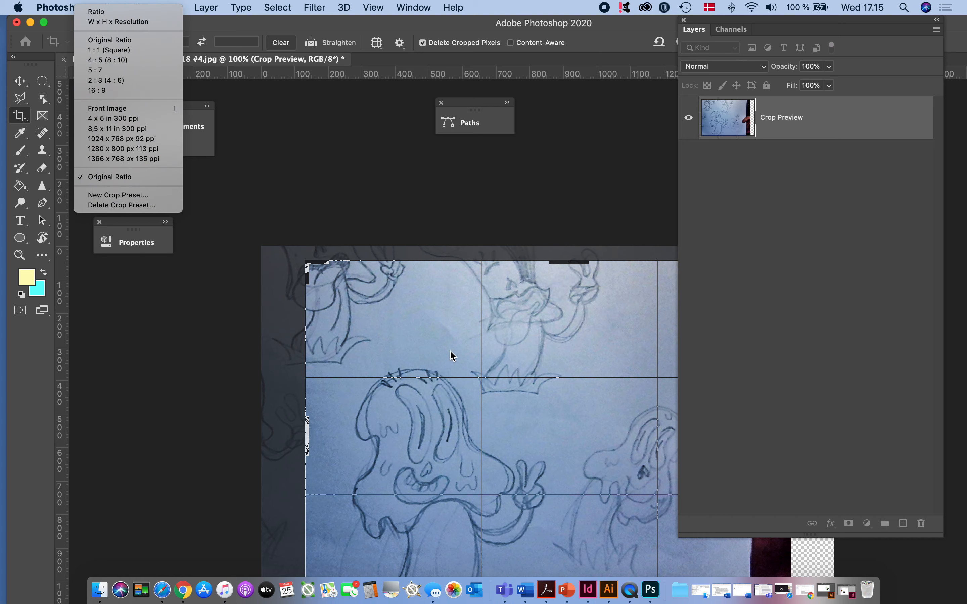
{"action": "left_click", "coordinate": [452, 316]}
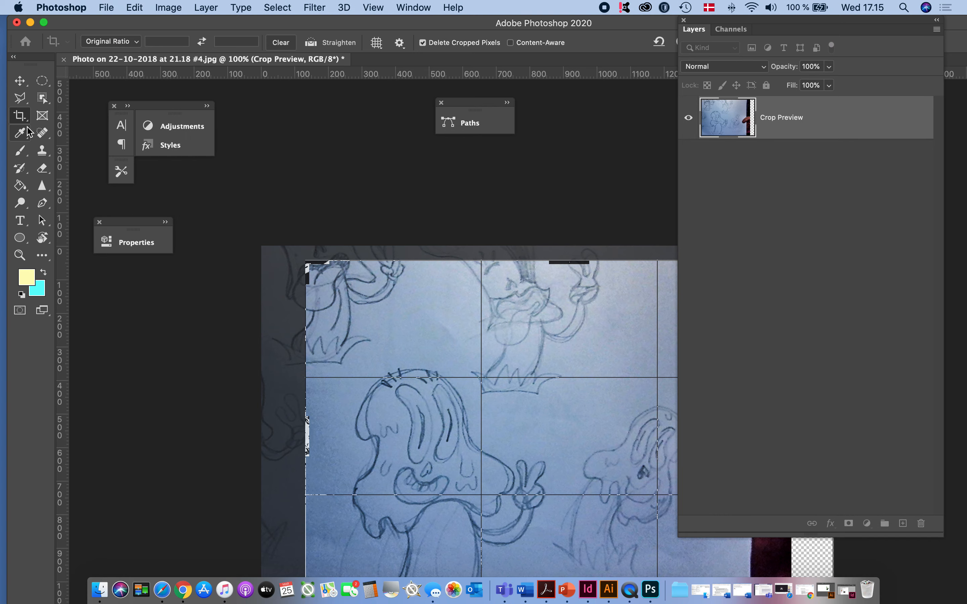
{"action": "left_click", "coordinate": [20, 119]}
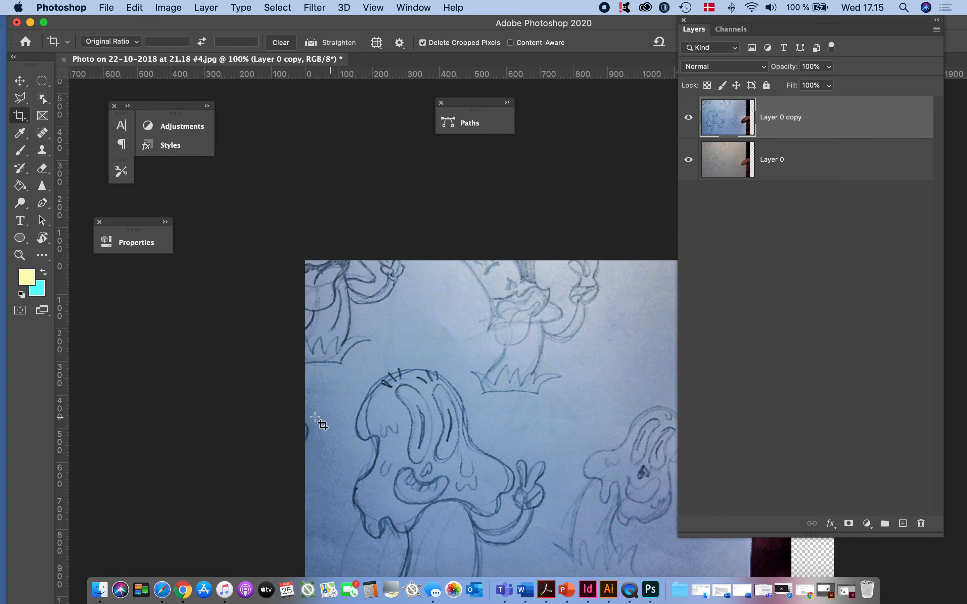
{"action": "key", "text": "super+minus"}
{"action": "key", "text": "f"}
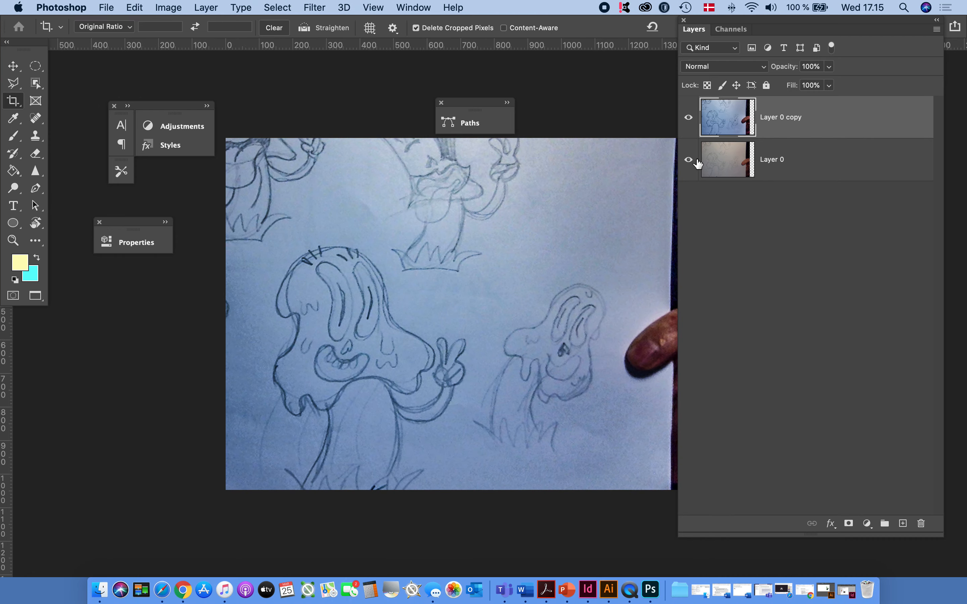
Undo the last crop of the sketch
{"action": "left_click", "coordinate": [12, 67]}
{"action": "scroll", "coordinate": [13, 67], "scroll_direction": "left", "scroll_amount": 5}
{"action": "key", "text": "super+z"}
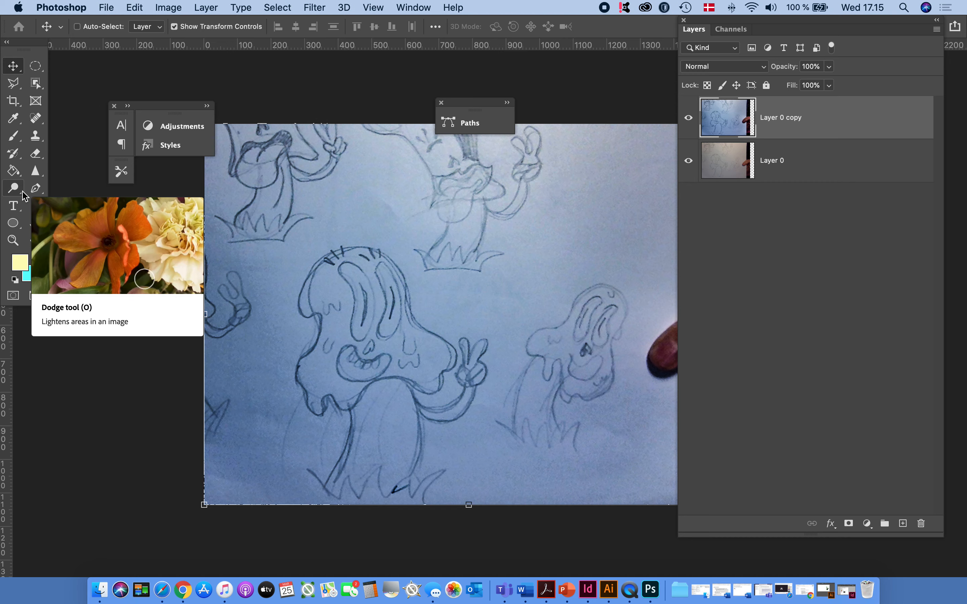
Draw an artboard about 719 x 804 px around the large dripping mushroom character with the Artboard tool
{"action": "left_click", "coordinate": [13, 69]}
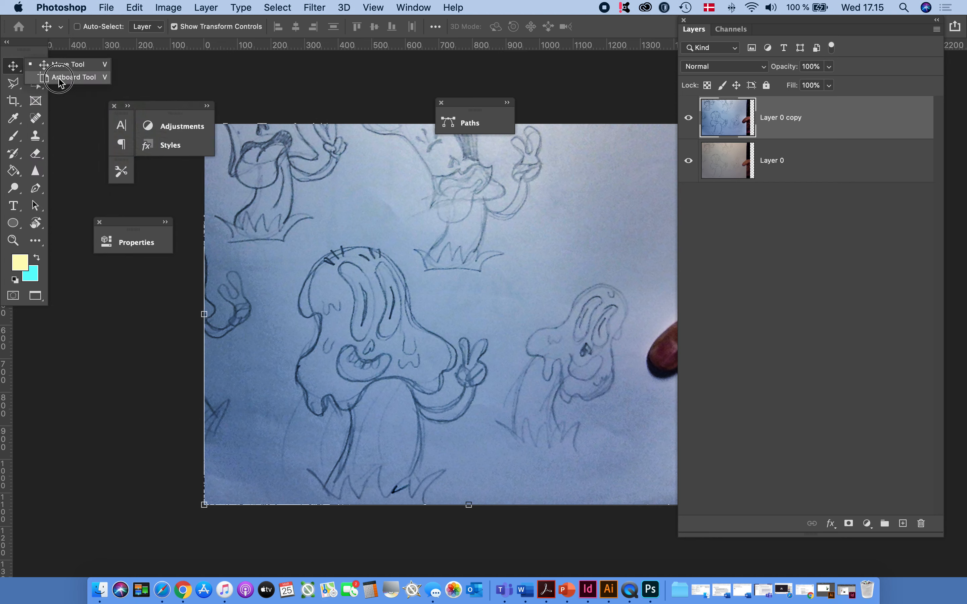
{"action": "left_click", "coordinate": [59, 78]}
{"action": "left_click", "coordinate": [12, 68]}
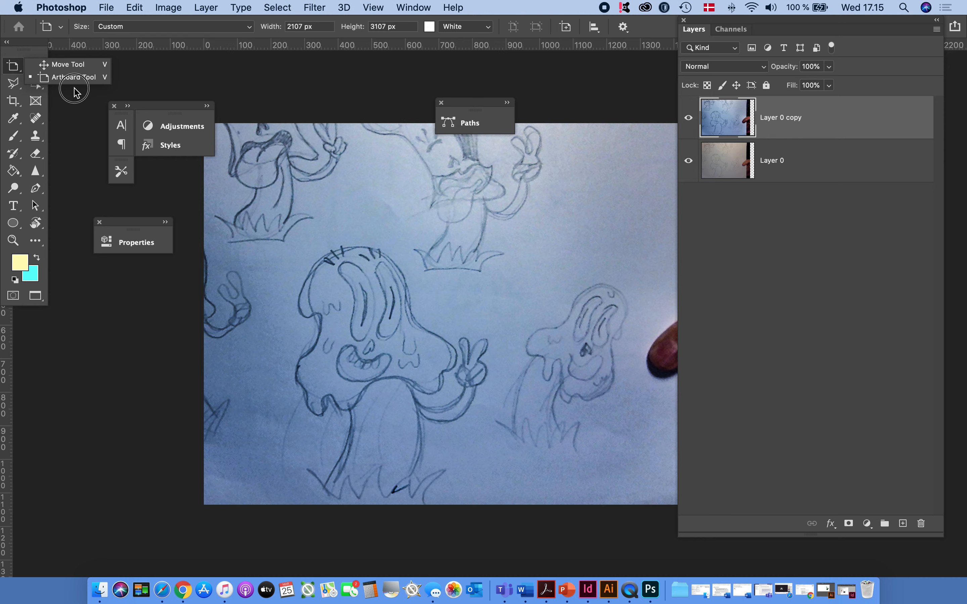
{"action": "scroll", "coordinate": [352, 267], "scroll_direction": "right", "scroll_amount": 5}
{"action": "scroll", "coordinate": [351, 266], "scroll_direction": "left", "scroll_amount": 2}
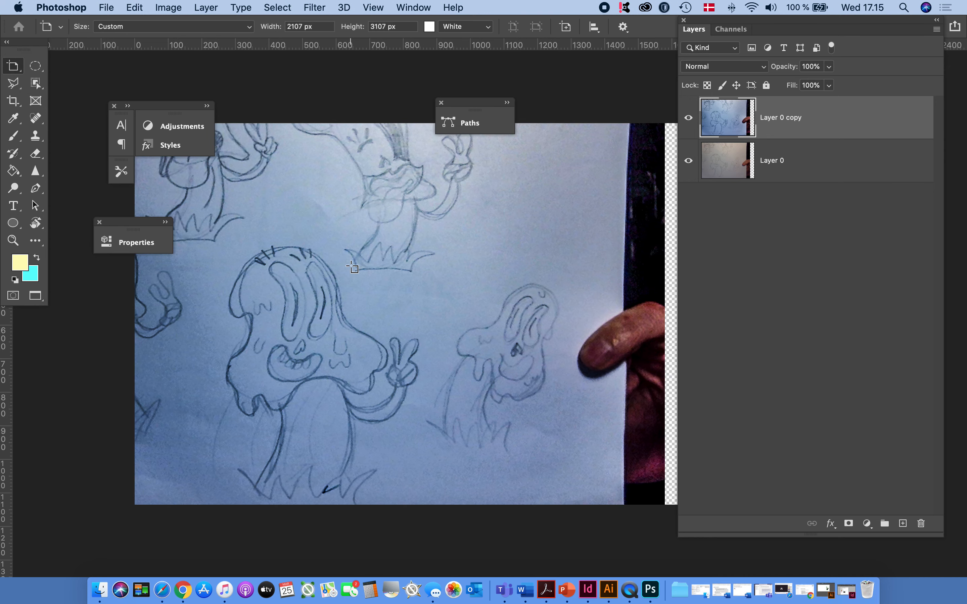
{"action": "left_click", "coordinate": [364, 299], "text": "alt"}
{"action": "left_click", "coordinate": [374, 309], "text": "alt"}
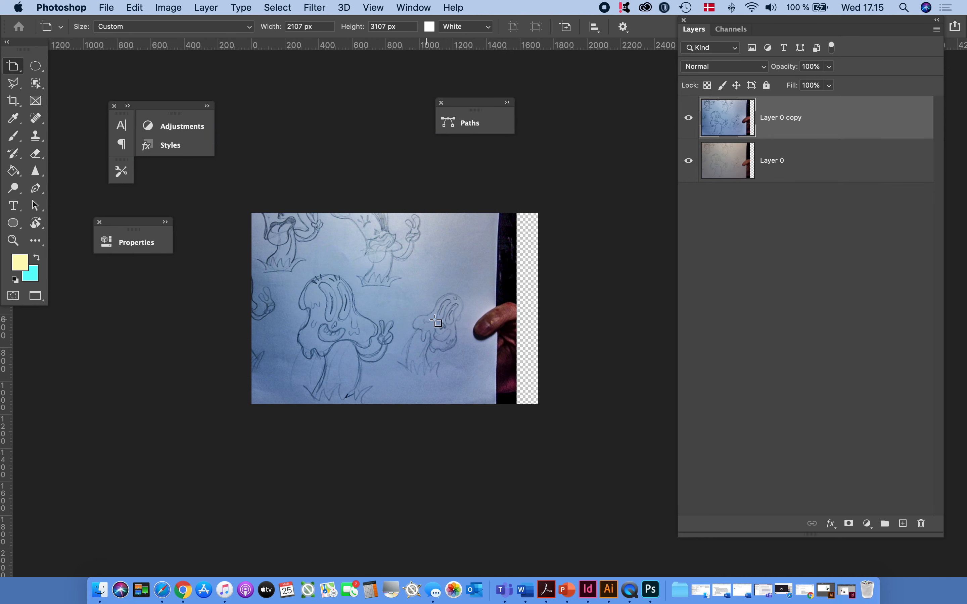
{"action": "left_click_drag", "start_coordinate": [280, 269], "coordinate": [401, 404]}
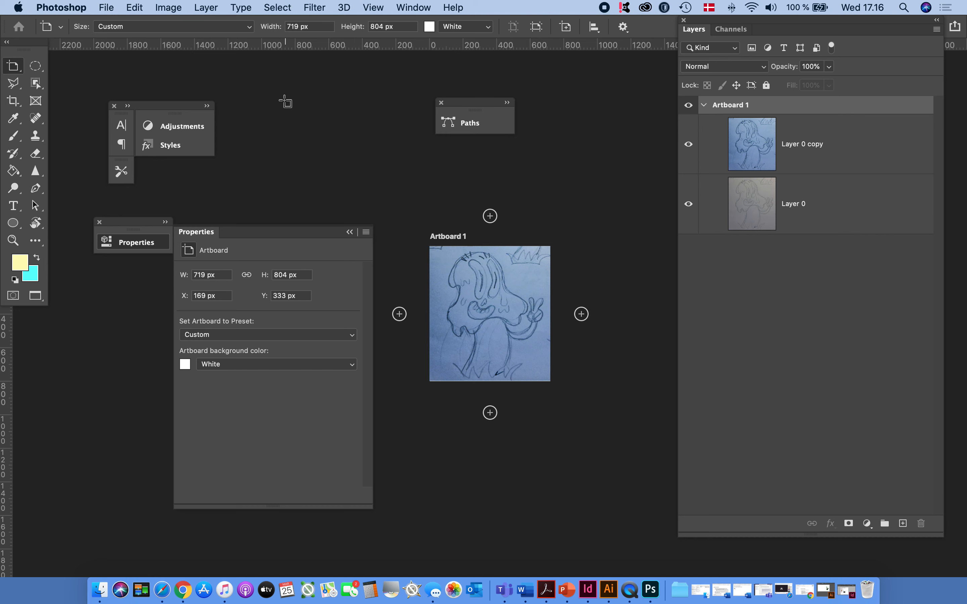
Start a quick PNG export of the artboard and name the file "Character sketch .png"
{"action": "left_click", "coordinate": [112, 10]}
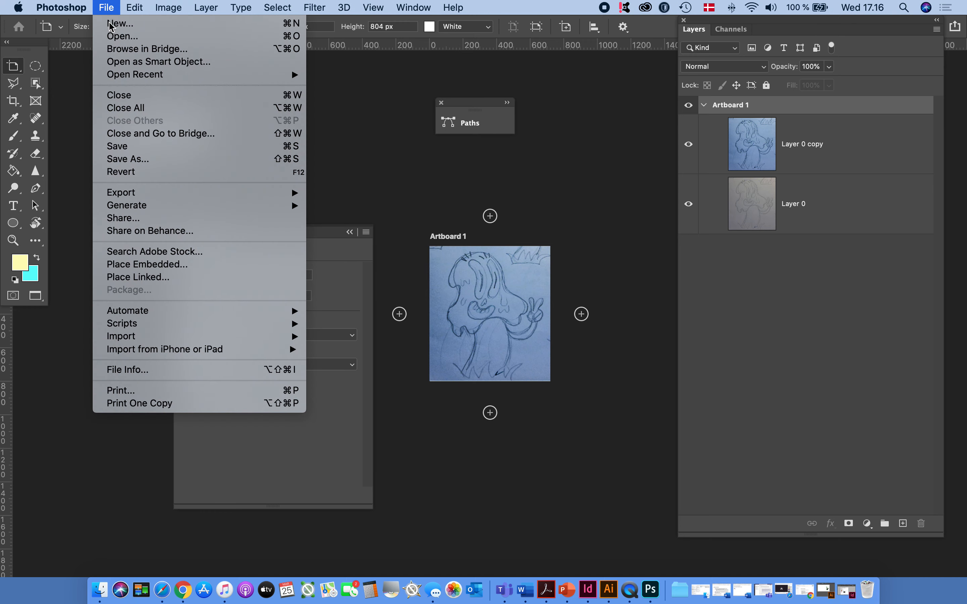
{"action": "mouse_move", "coordinate": [134, 193]}
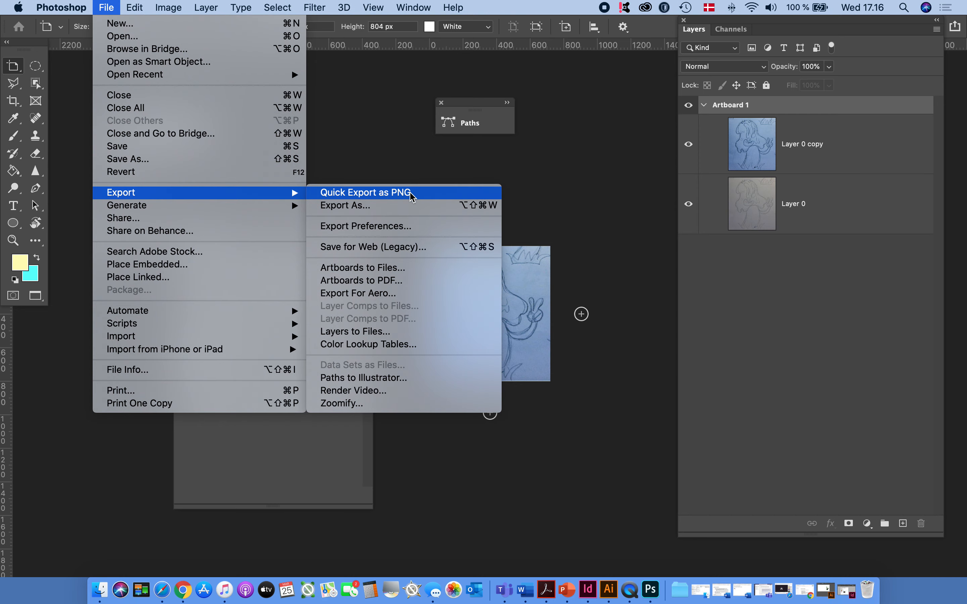
{"action": "left_click", "coordinate": [410, 193]}
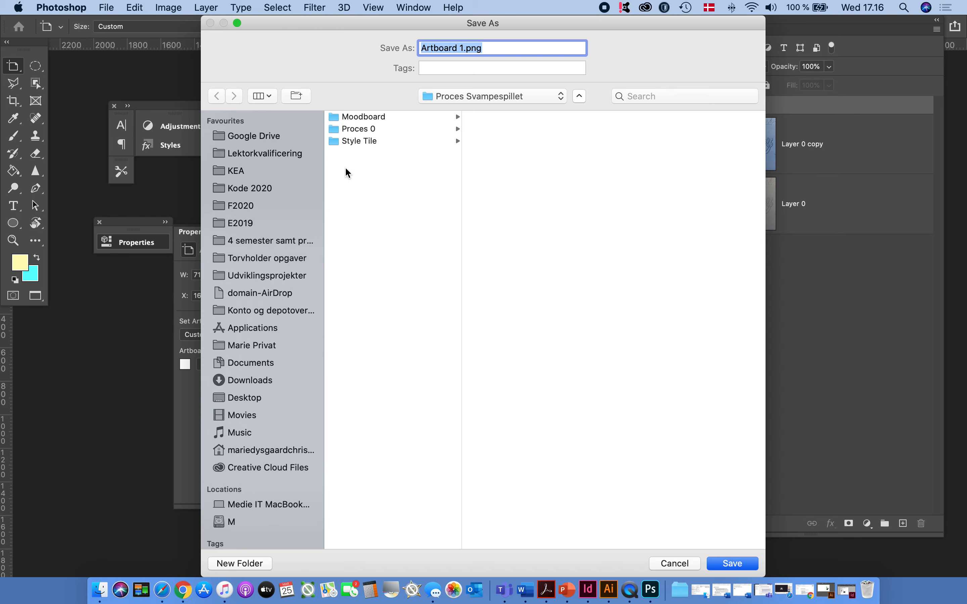
{"action": "left_click", "coordinate": [445, 48]}
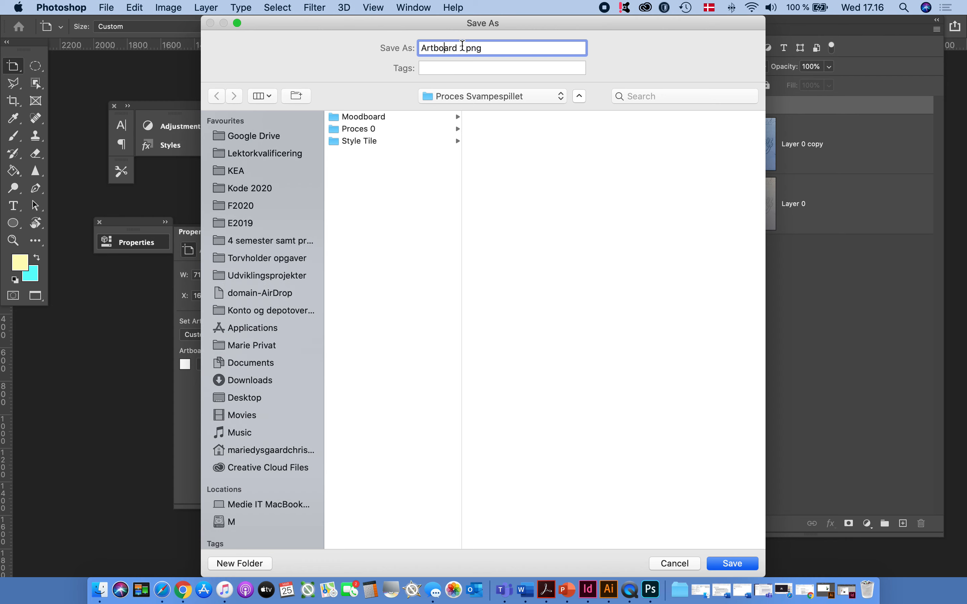
{"action": "left_click_drag", "start_coordinate": [463, 47], "coordinate": [379, 45]}
{"action": "type", "text": "Character sketch"}
Create a folder named "Character design" in Proces Svampespillet and save the PNG there as "Character sketch.png"
{"action": "left_click", "coordinate": [237, 564]}
{"action": "type", "text": "Cha"}
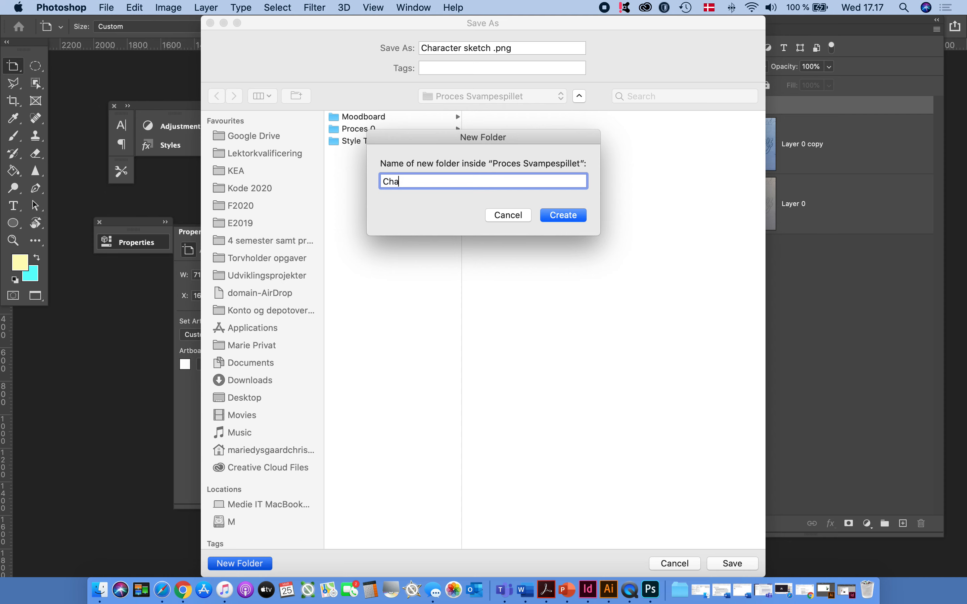
{"action": "type", "text": "racter design"}
{"action": "key", "text": "Return"}
{"action": "key", "text": "BackSpace"}
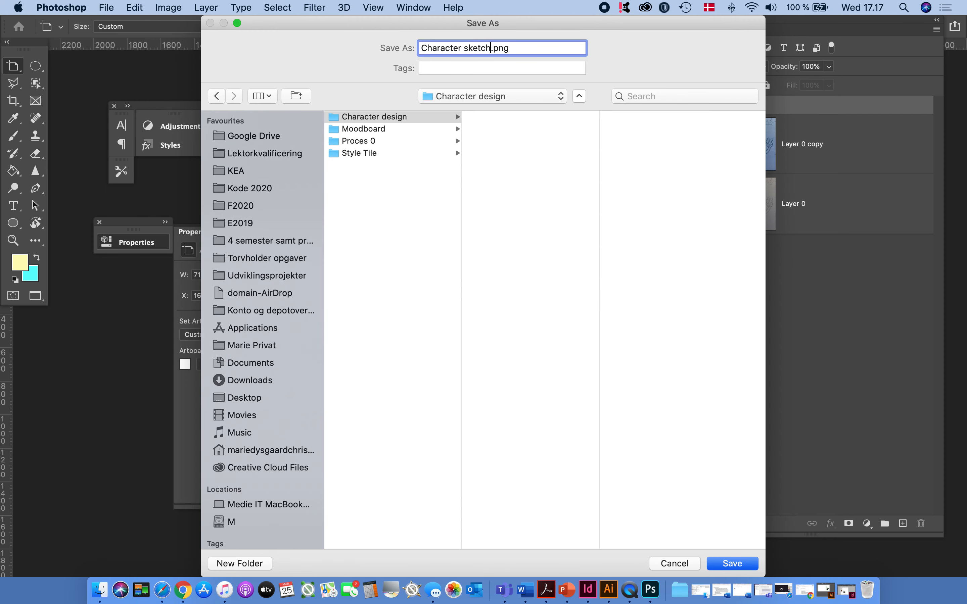
{"action": "left_click", "coordinate": [735, 564]}
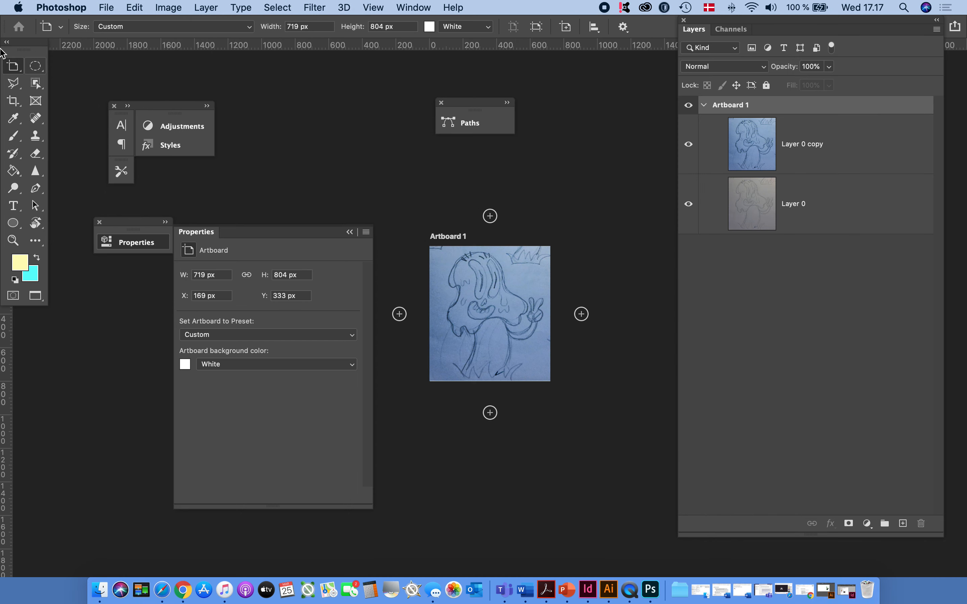
Switch to Illustrator and create a new 1920 x 1080 px web document with one artboard
{"action": "left_click", "coordinate": [606, 591]}
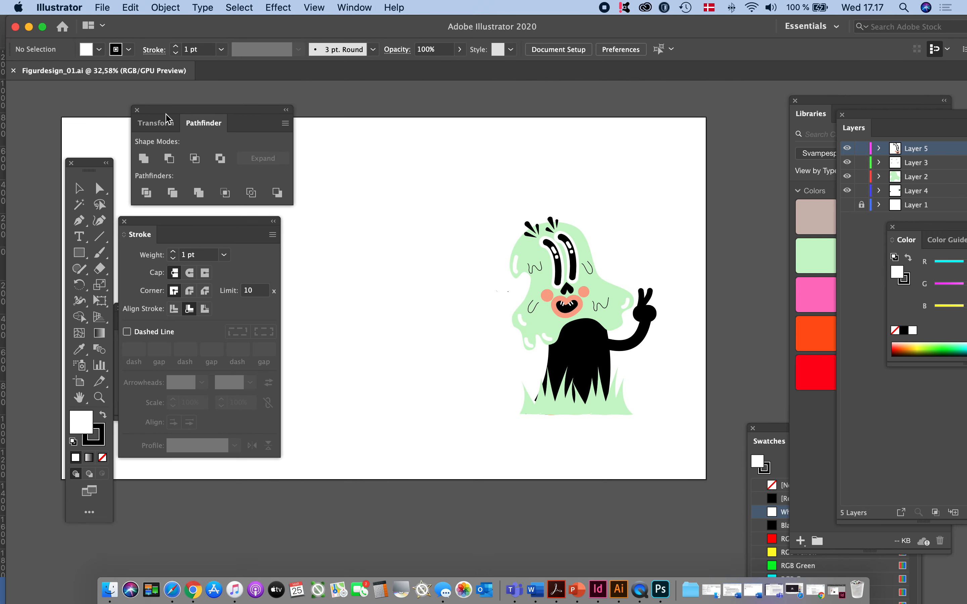
{"action": "left_click", "coordinate": [103, 8]}
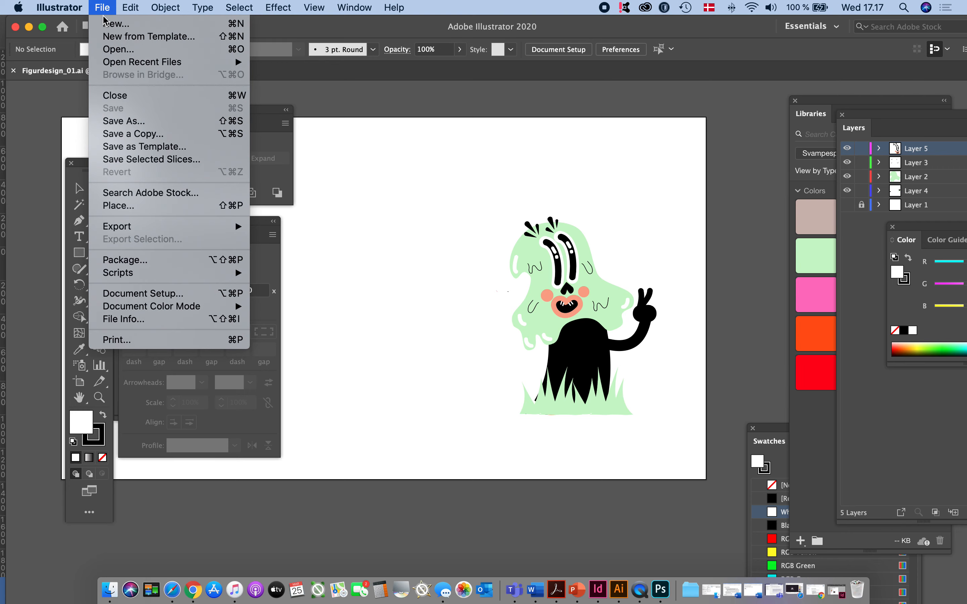
{"action": "left_click", "coordinate": [107, 24]}
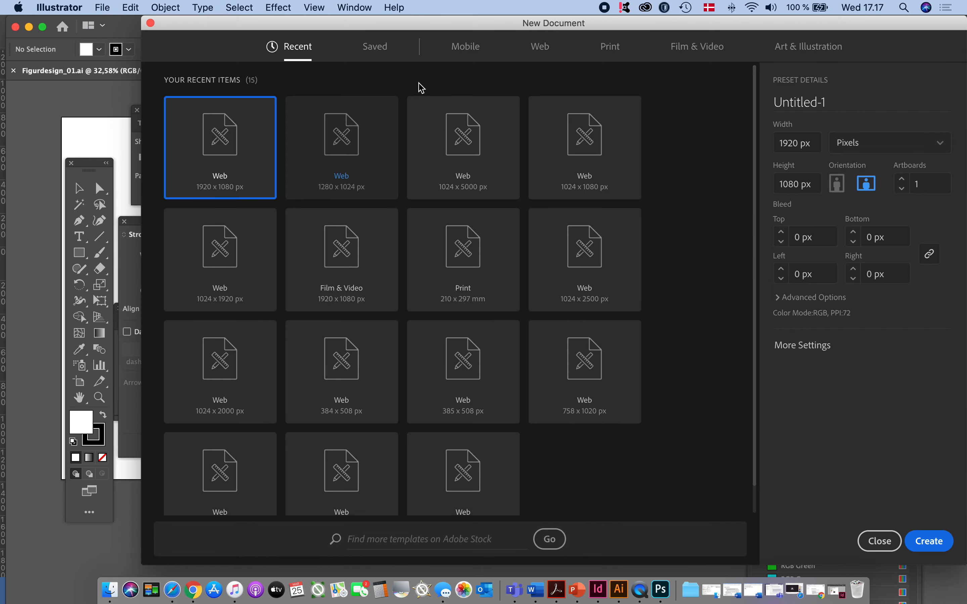
{"action": "left_click_drag", "start_coordinate": [464, 26], "coordinate": [395, 28]}
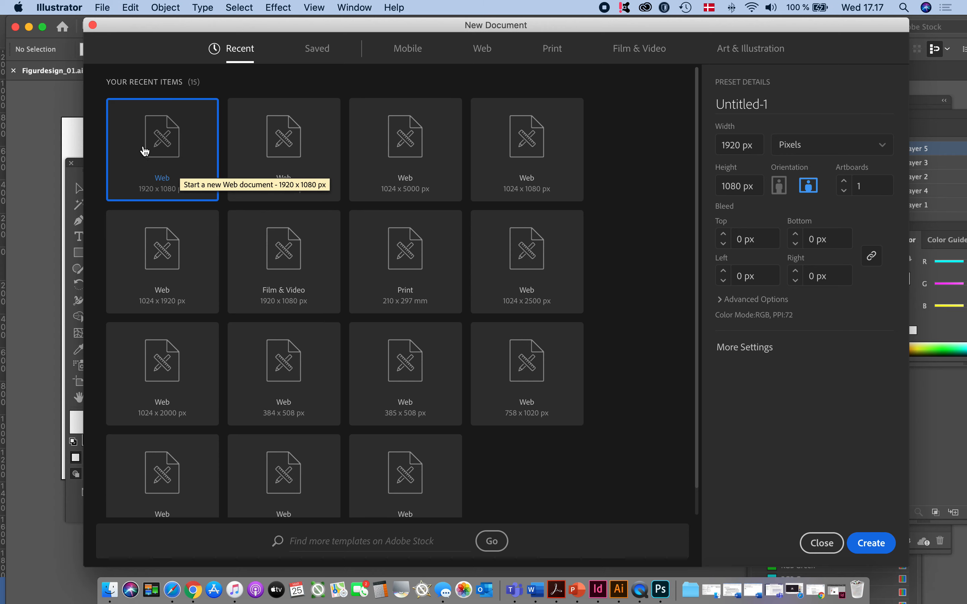
{"action": "left_click", "coordinate": [885, 548]}
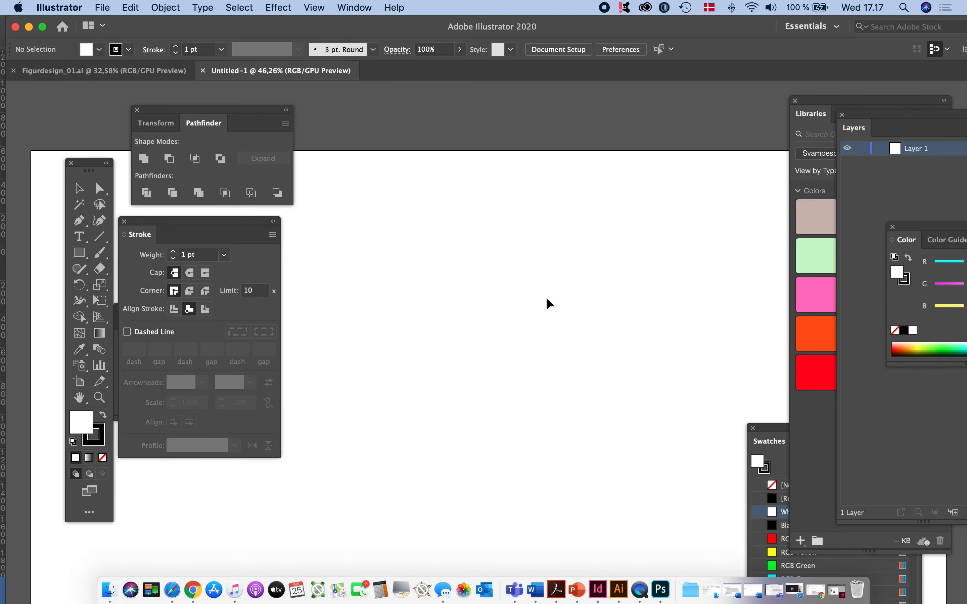
{"action": "left_click", "coordinate": [548, 305], "text": "alt+super"}
{"action": "left_click", "coordinate": [549, 307], "text": "alt+super"}
{"action": "left_click_drag", "start_coordinate": [555, 405], "coordinate": [584, 153]}
{"action": "left_click_drag", "start_coordinate": [545, 210], "coordinate": [550, 206]}
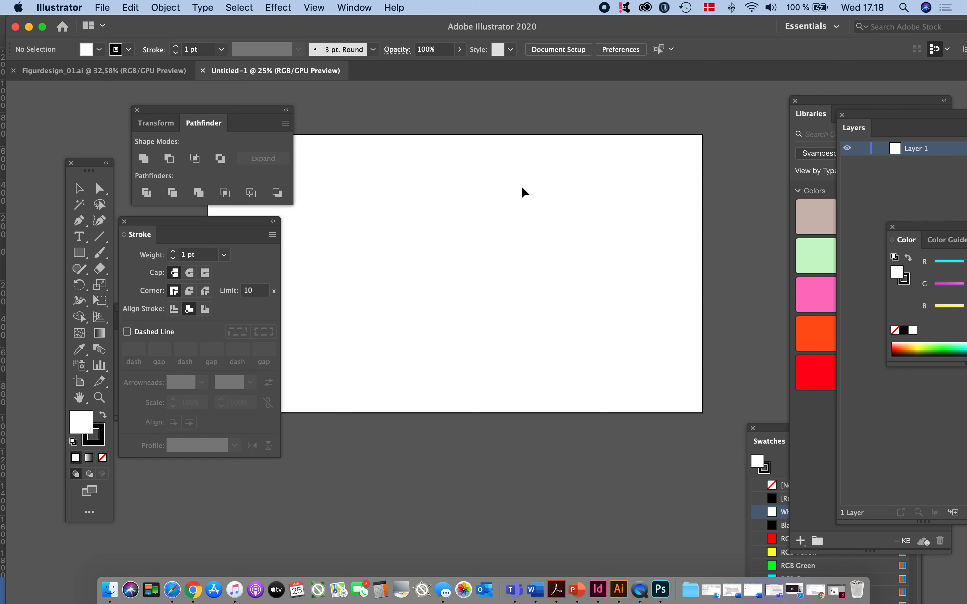
Start saving the document and choose the Character design folder under F2020, Tema 4, Proces Svampespillet
{"action": "key", "text": "super+s"}
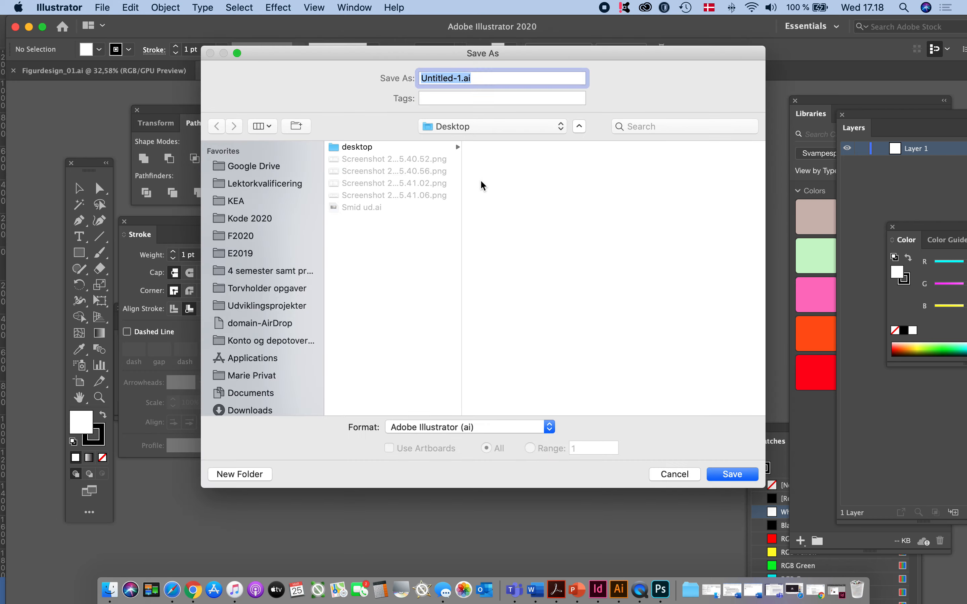
{"action": "left_click", "coordinate": [240, 253]}
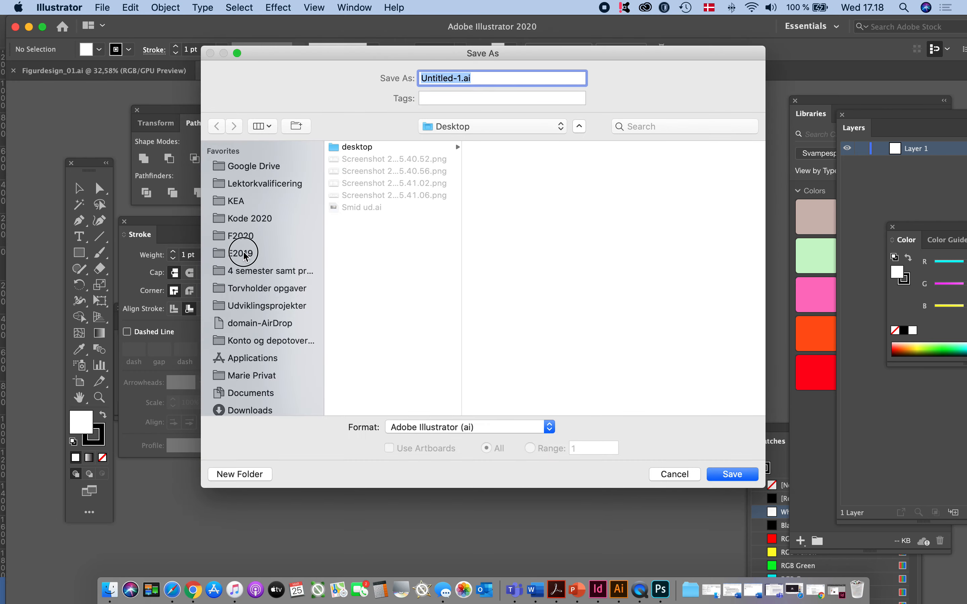
{"action": "left_click", "coordinate": [240, 236]}
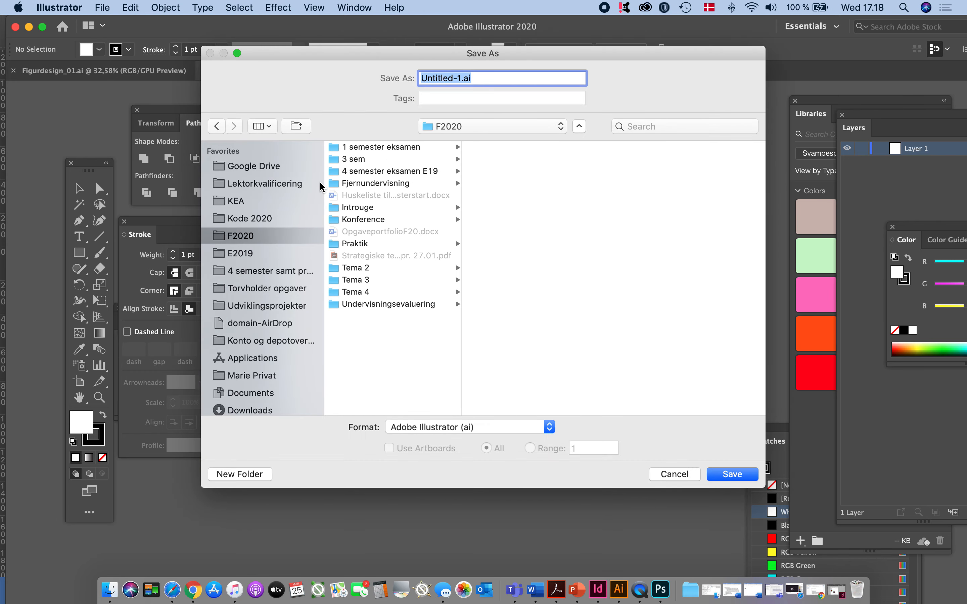
{"action": "left_click", "coordinate": [364, 292]}
{"action": "left_click", "coordinate": [520, 171]}
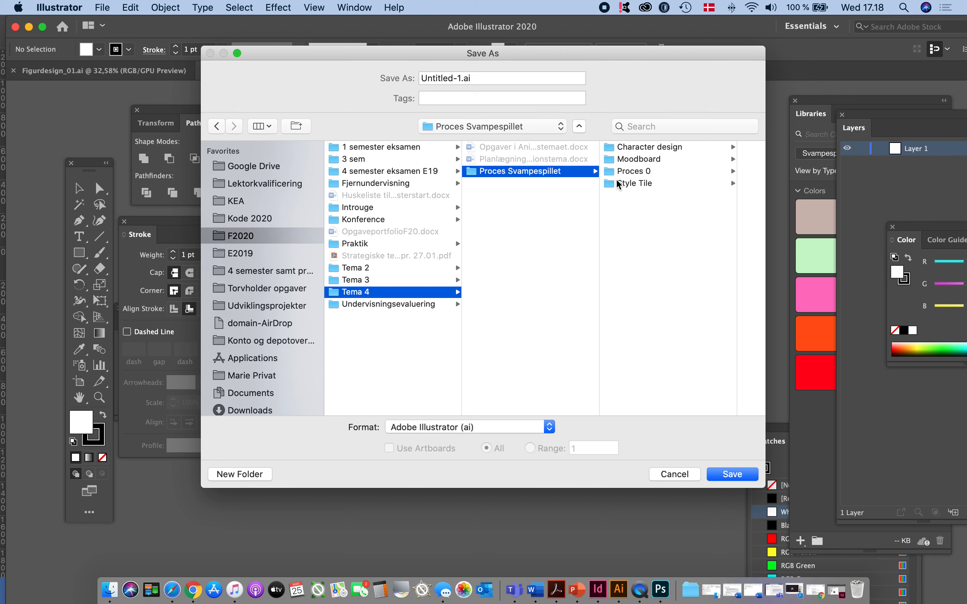
{"action": "left_click", "coordinate": [637, 147]}
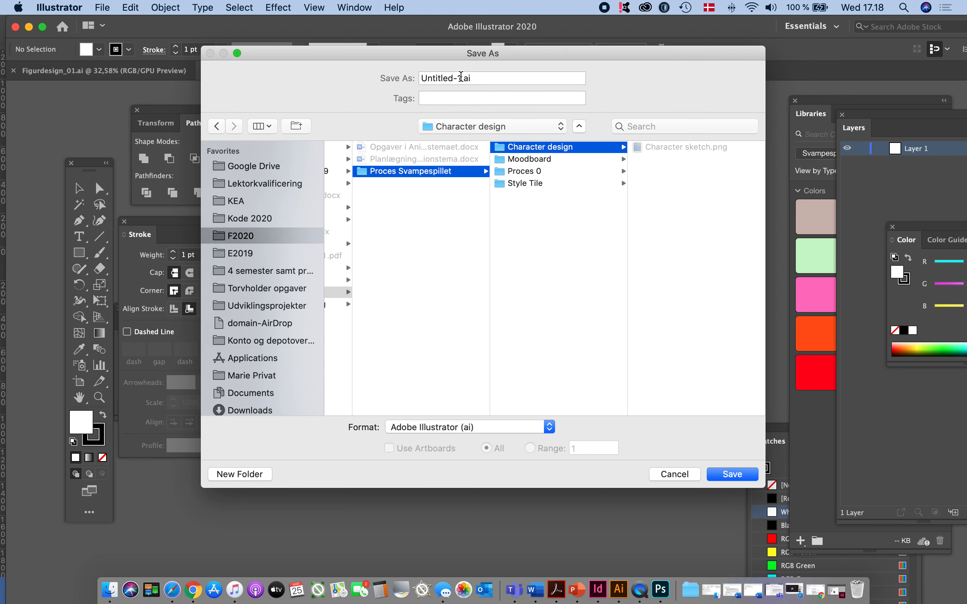
Name the file Character1_01.ai and save it in Adobe Illustrator format with the default Illustrator 2020 options
{"action": "left_click", "coordinate": [370, 76]}
{"action": "type", "text": "Charac"}
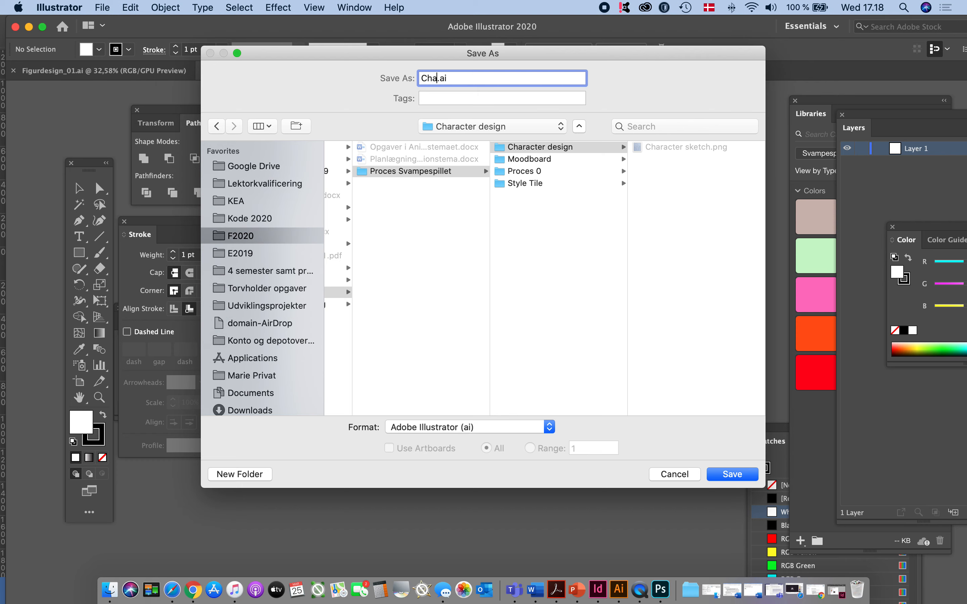
{"action": "type", "text": "ter1_01"}
{"action": "left_click", "coordinate": [731, 475]}
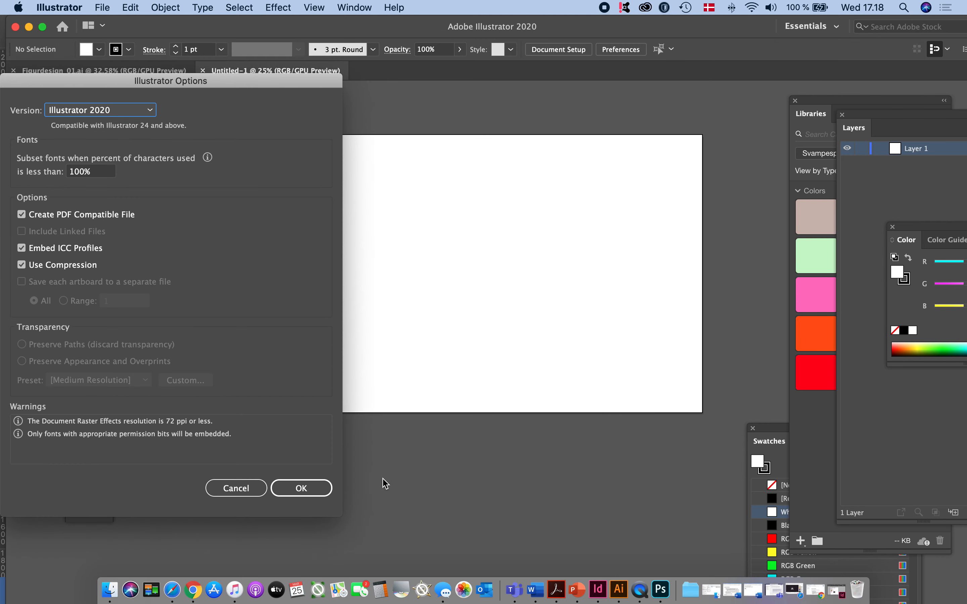
{"action": "left_click", "coordinate": [282, 489]}
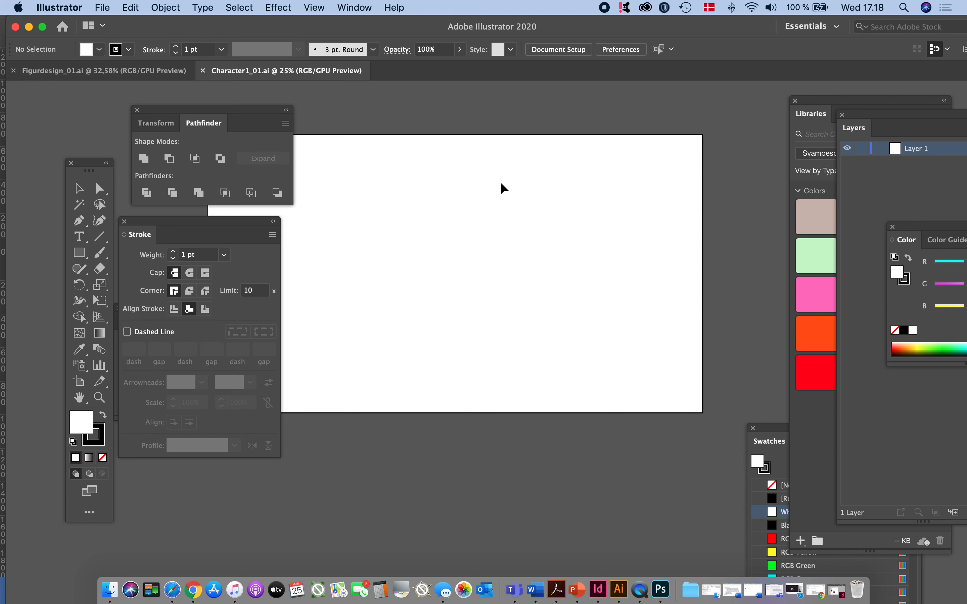
Place Character sketch.png as a linked image and move it fully onto the middle of the artboard
{"action": "left_click", "coordinate": [107, 9]}
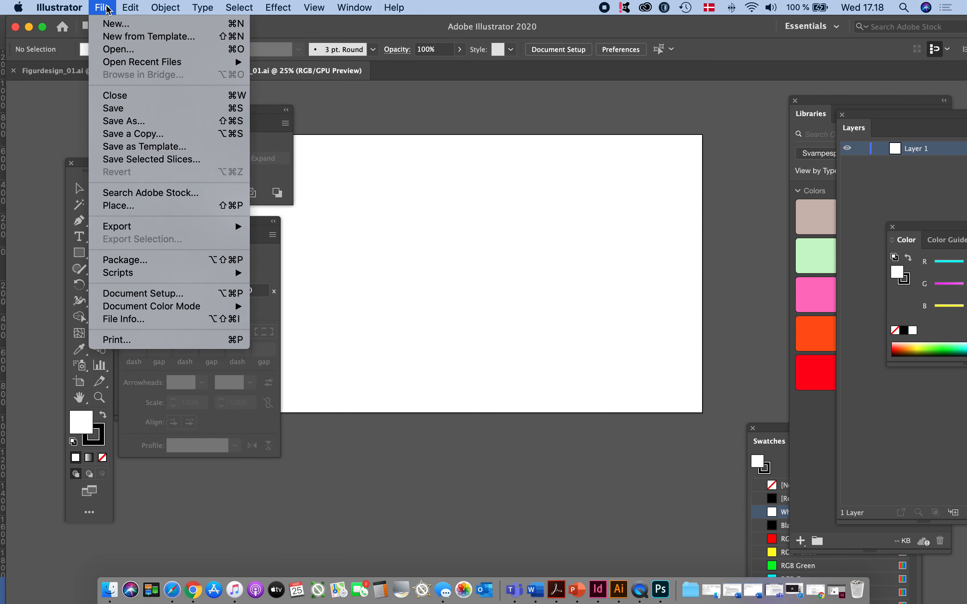
{"action": "left_click", "coordinate": [113, 211]}
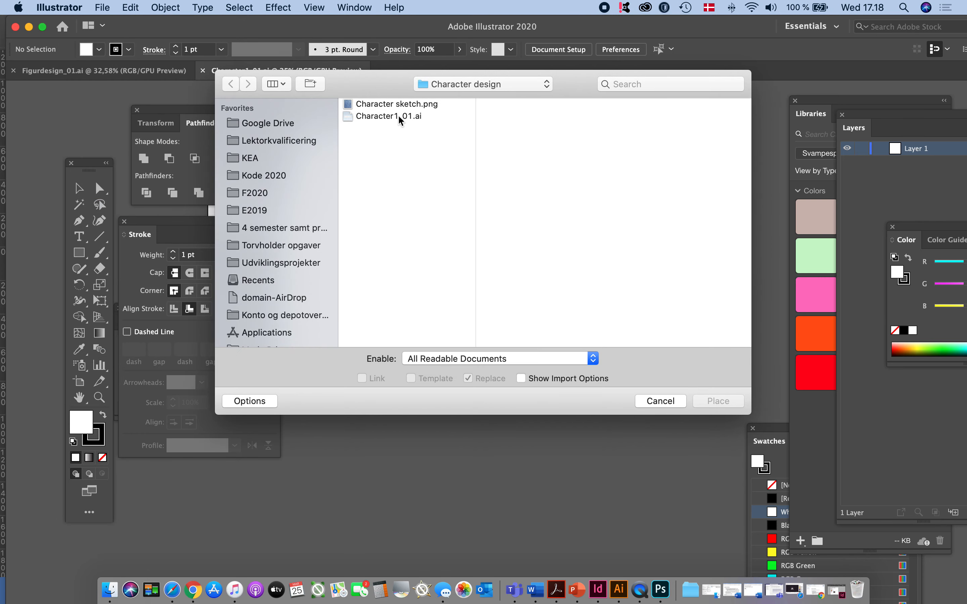
{"action": "left_click", "coordinate": [396, 105]}
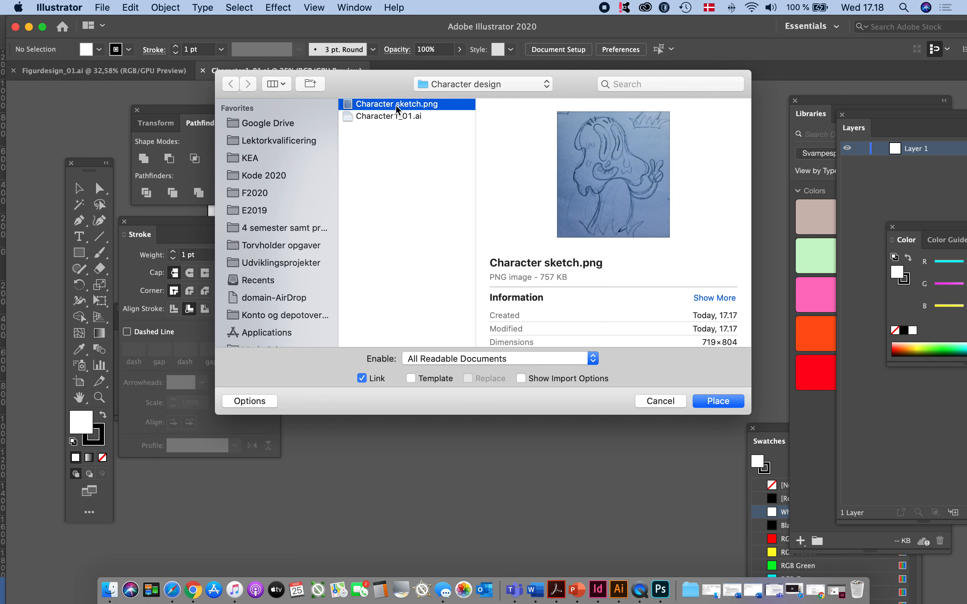
{"action": "left_click", "coordinate": [718, 401]}
{"action": "left_click", "coordinate": [430, 225]}
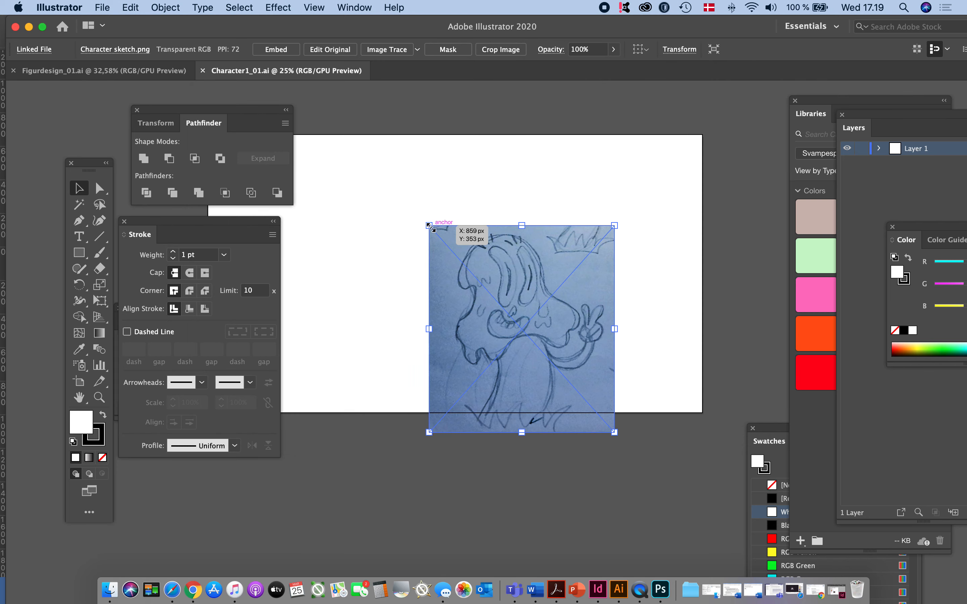
{"action": "mouse_move", "coordinate": [515, 289]}
{"action": "left_mouse_down"}
{"action": "mouse_move", "coordinate": [502, 269]}
{"action": "mouse_move", "coordinate": [449, 259]}
{"action": "left_mouse_up"}
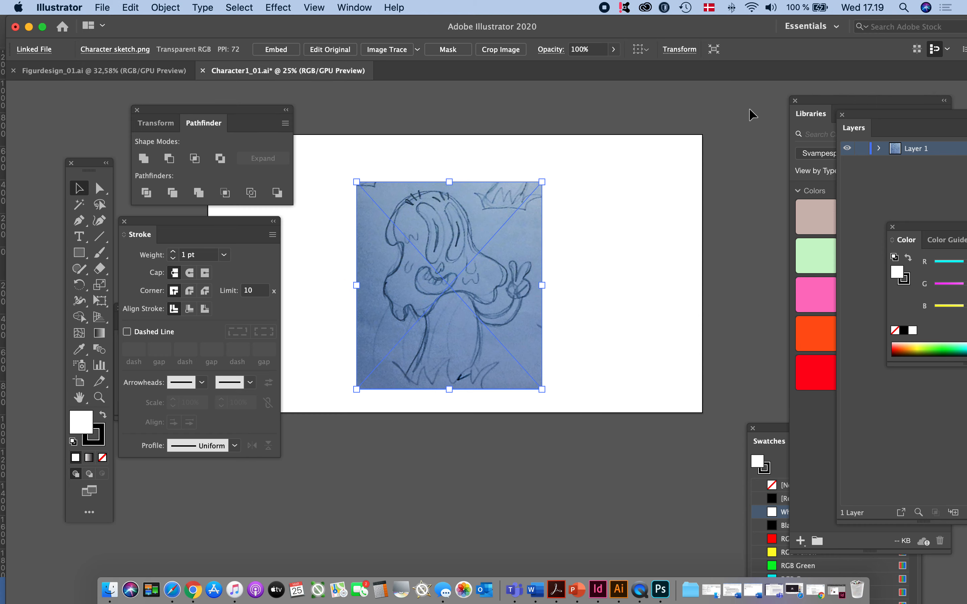
Lock and unlock Layer 1 and try to lower the opacity to 16% without selecting the sketch image
{"action": "left_click_drag", "start_coordinate": [860, 116], "coordinate": [629, 109]}
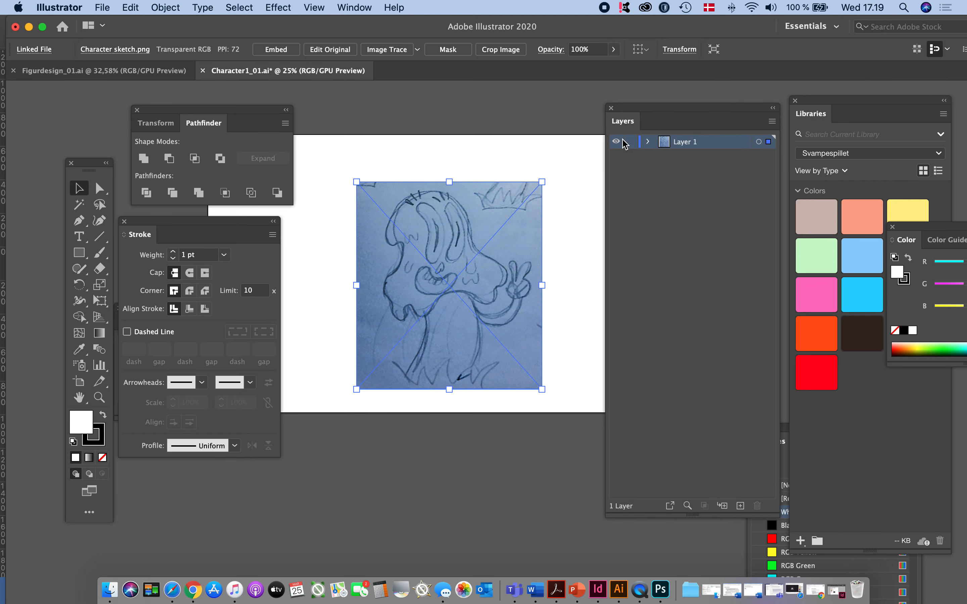
{"action": "left_click", "coordinate": [630, 142]}
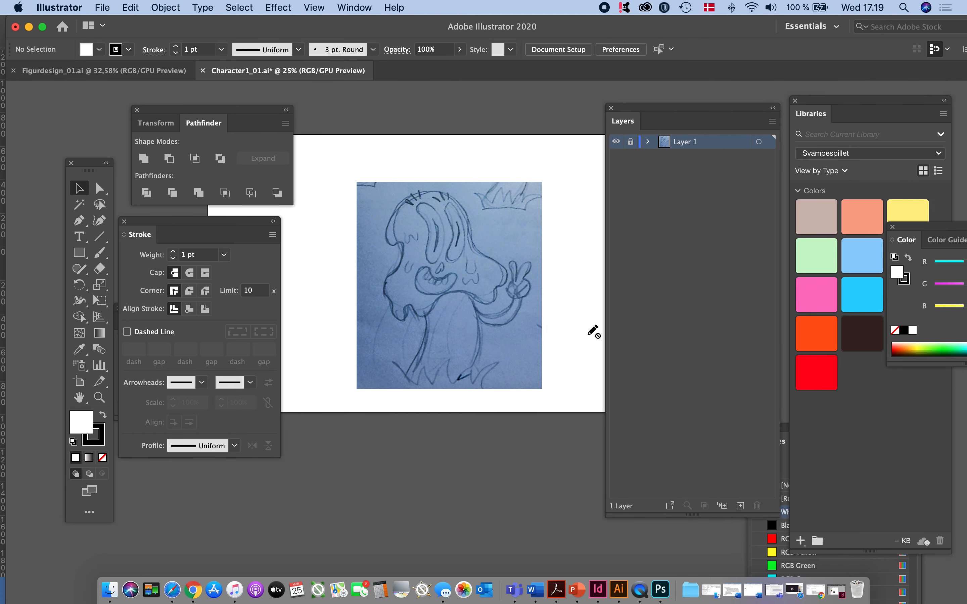
{"action": "left_click", "coordinate": [631, 142]}
{"action": "left_click", "coordinate": [662, 142]}
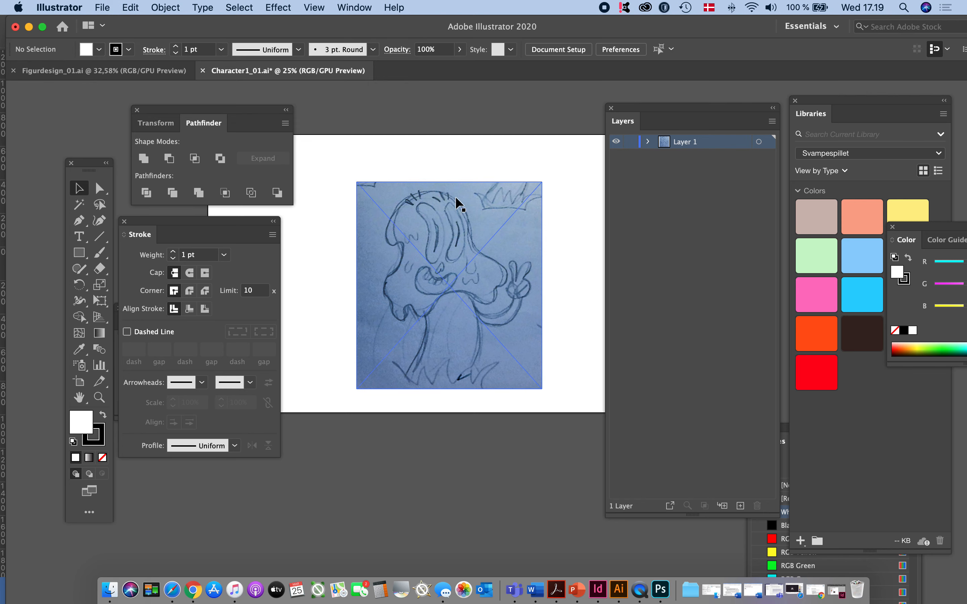
{"action": "left_click", "coordinate": [460, 49]}
{"action": "left_click_drag", "start_coordinate": [452, 65], "coordinate": [416, 70]}
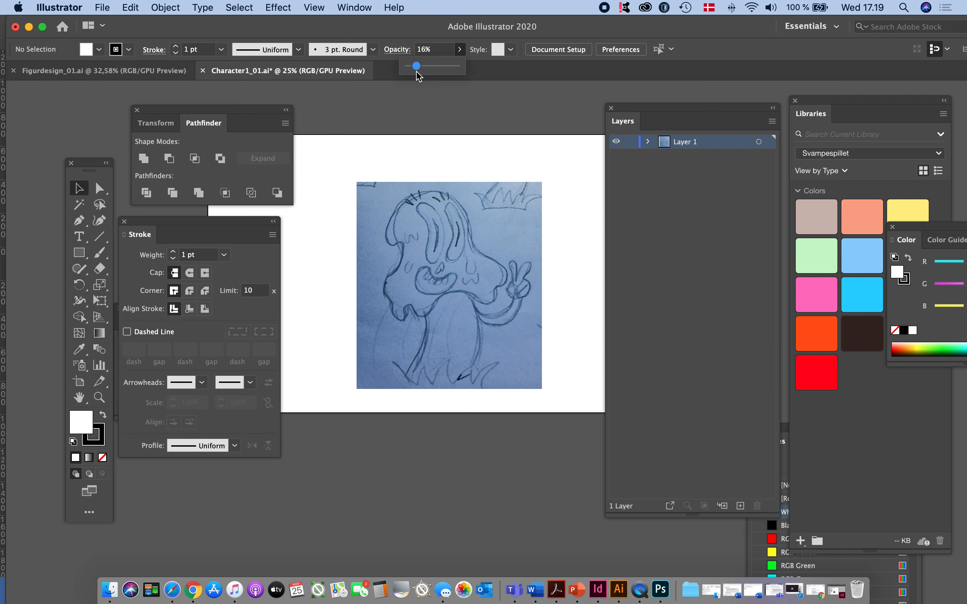
Set the placed sketch image's opacity to 49% and lock Layer 1
{"action": "left_click", "coordinate": [471, 226]}
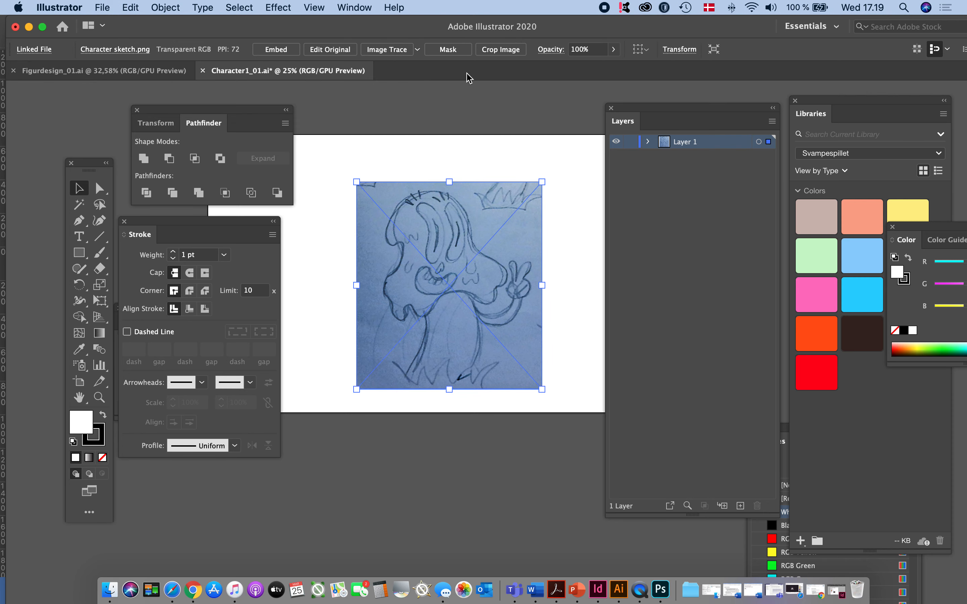
{"action": "left_click", "coordinate": [613, 49]}
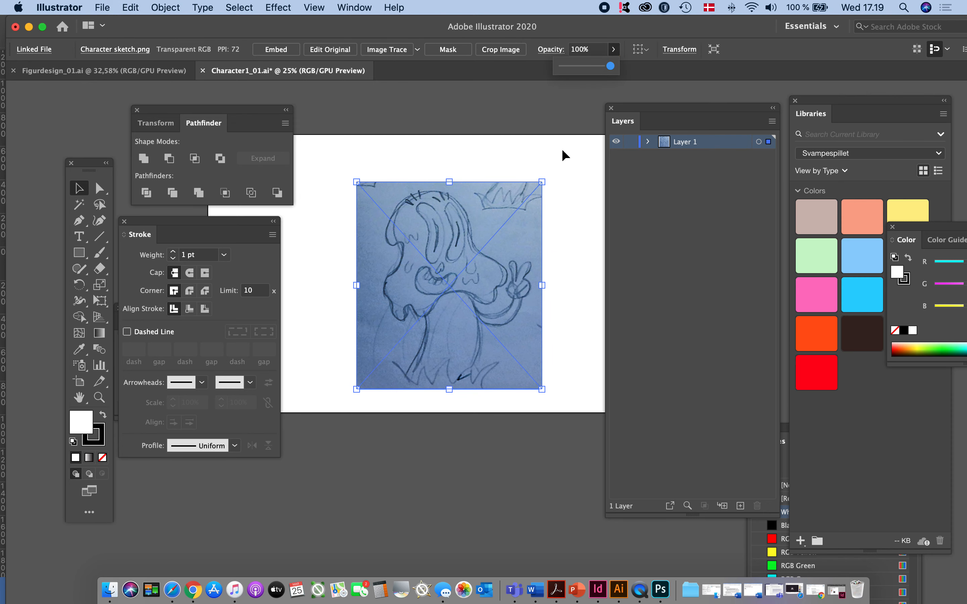
{"action": "left_click_drag", "start_coordinate": [610, 66], "coordinate": [585, 71]}
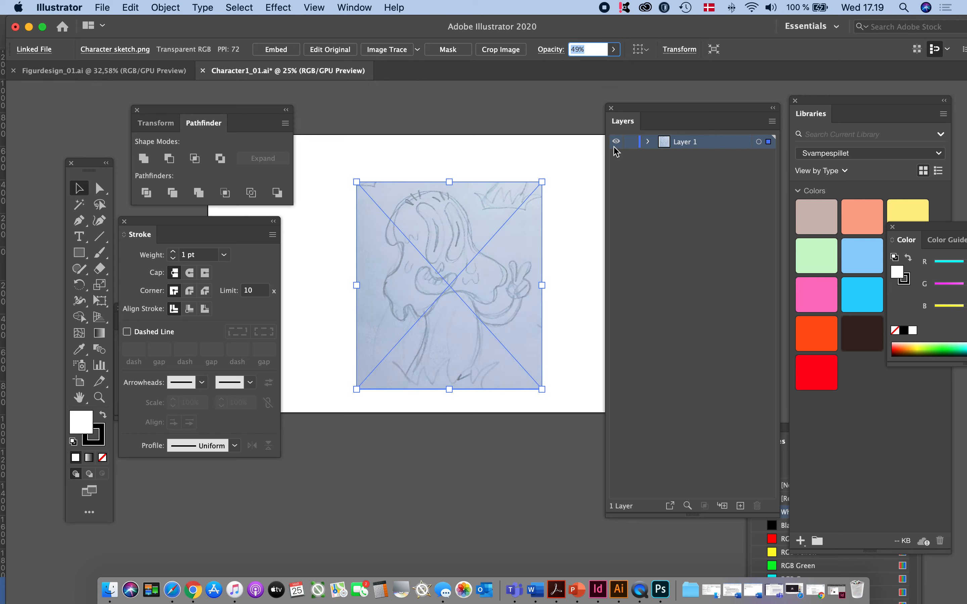
{"action": "left_click", "coordinate": [630, 142]}
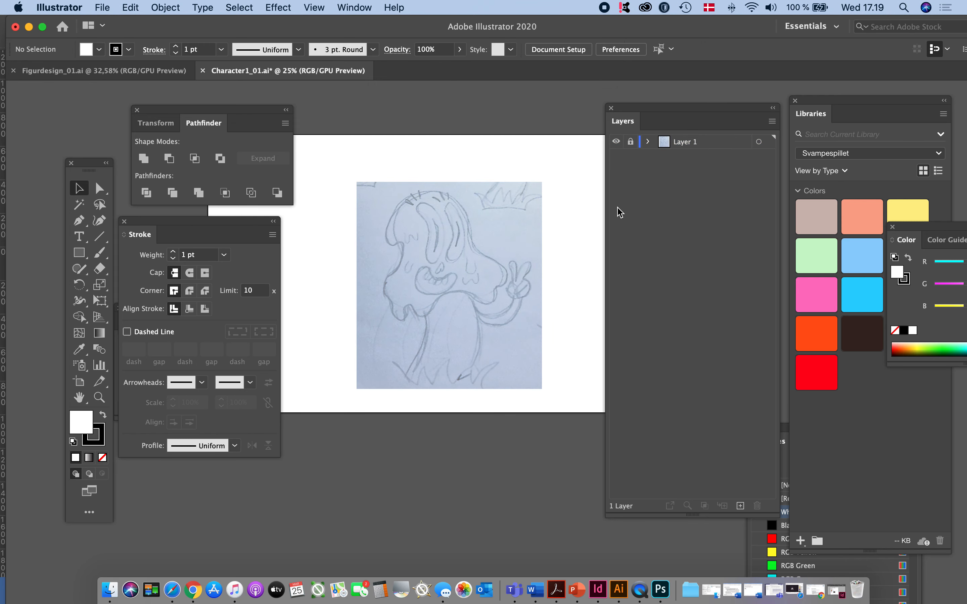